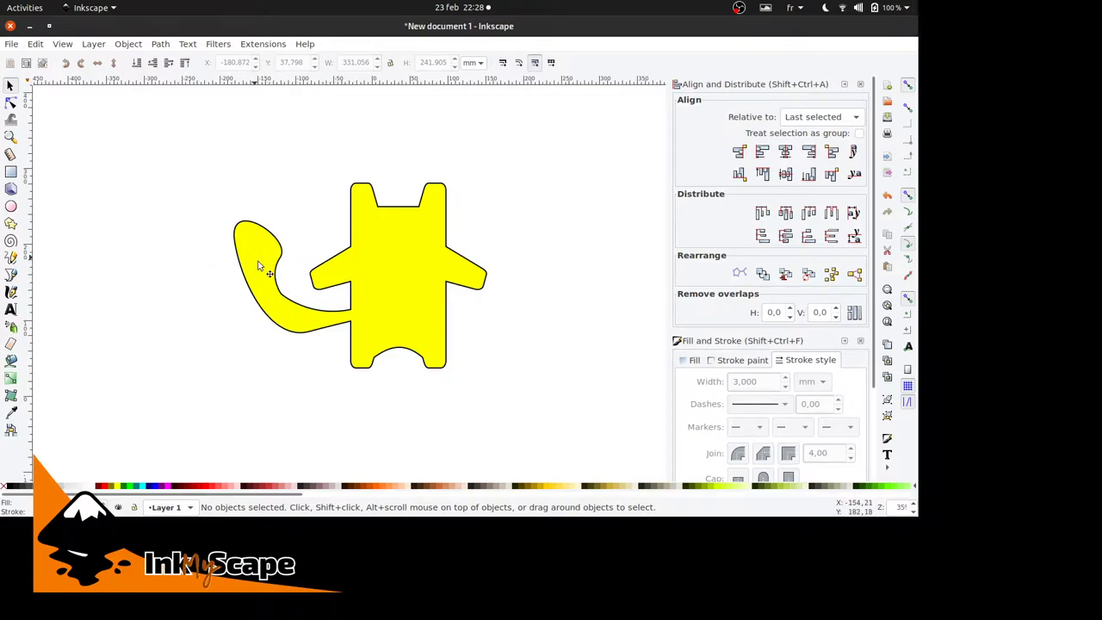
Step: Select the yellow cat path and open the Path menu
click(349, 284)
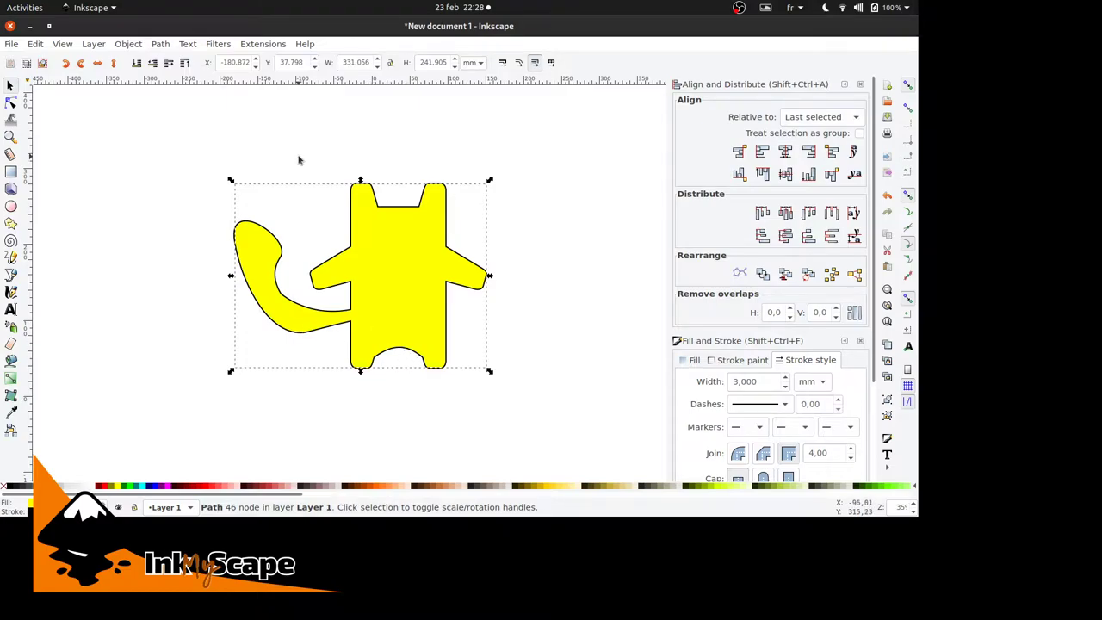
click(162, 44)
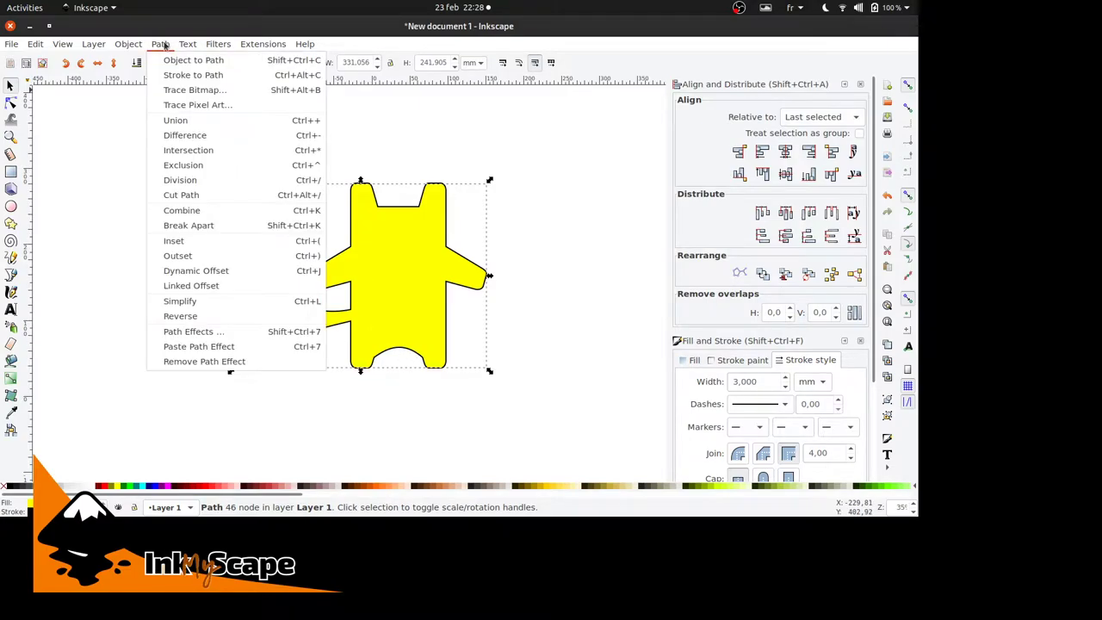
Step: Turn the yellow cat into a dynamic offset and pull its outline slightly inward
click(196, 271)
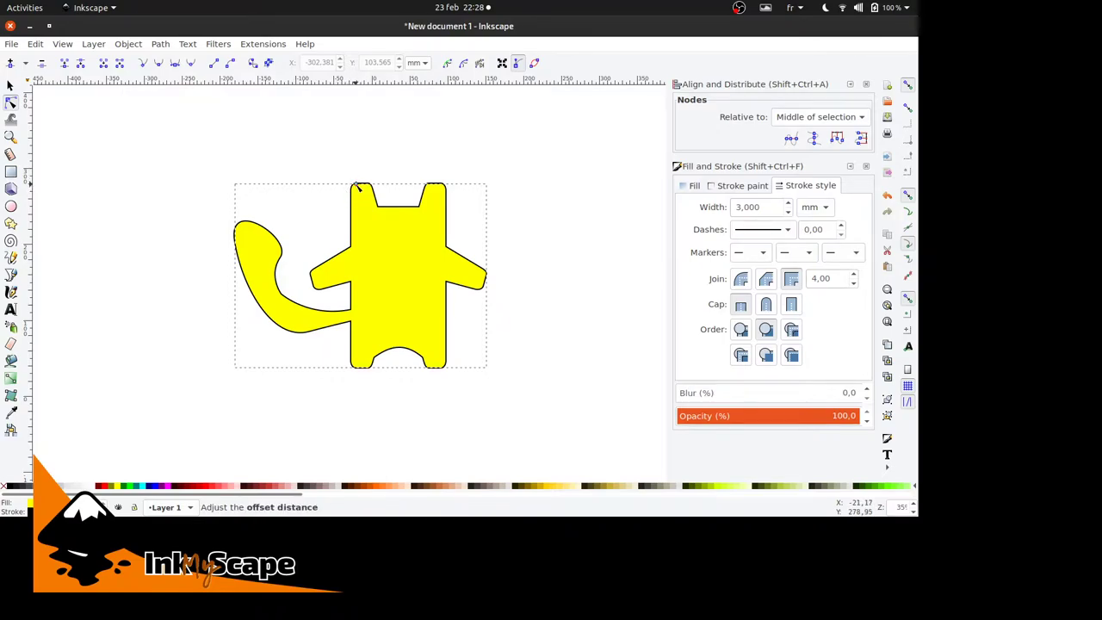
mouse_move(357, 188)
mouse_down()
mouse_move(366, 196)
mouse_move(352, 178)
mouse_move(363, 197)
mouse_move(358, 185)
mouse_up()
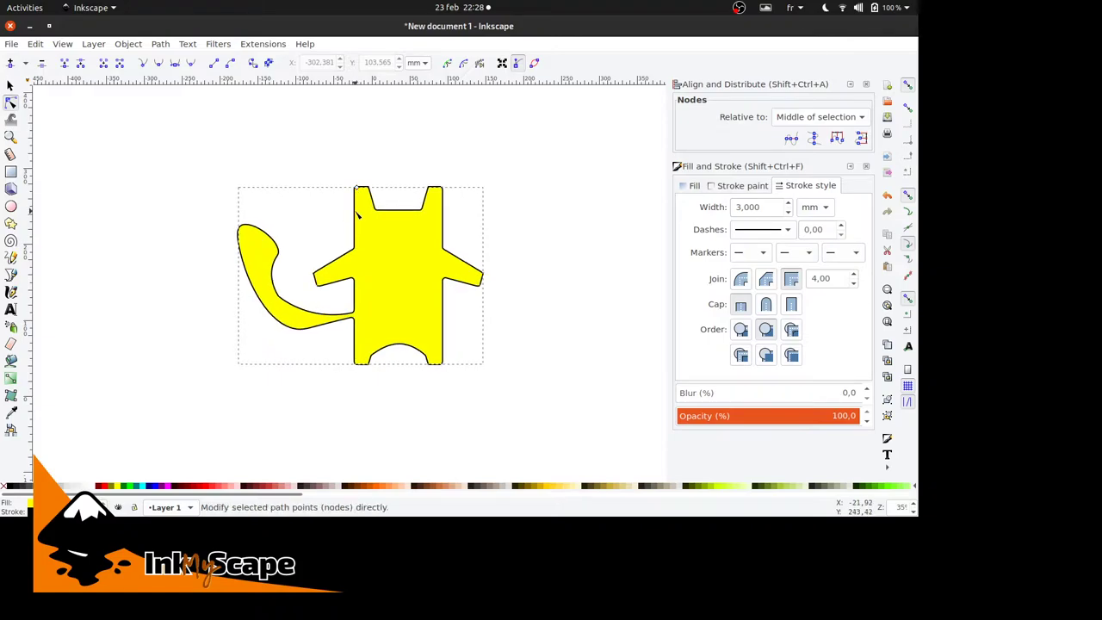
Step: Undo the inward offset, then duplicate the yellow cat shape with Edit > Duplicate
click(257, 173)
key(ctrl+z)
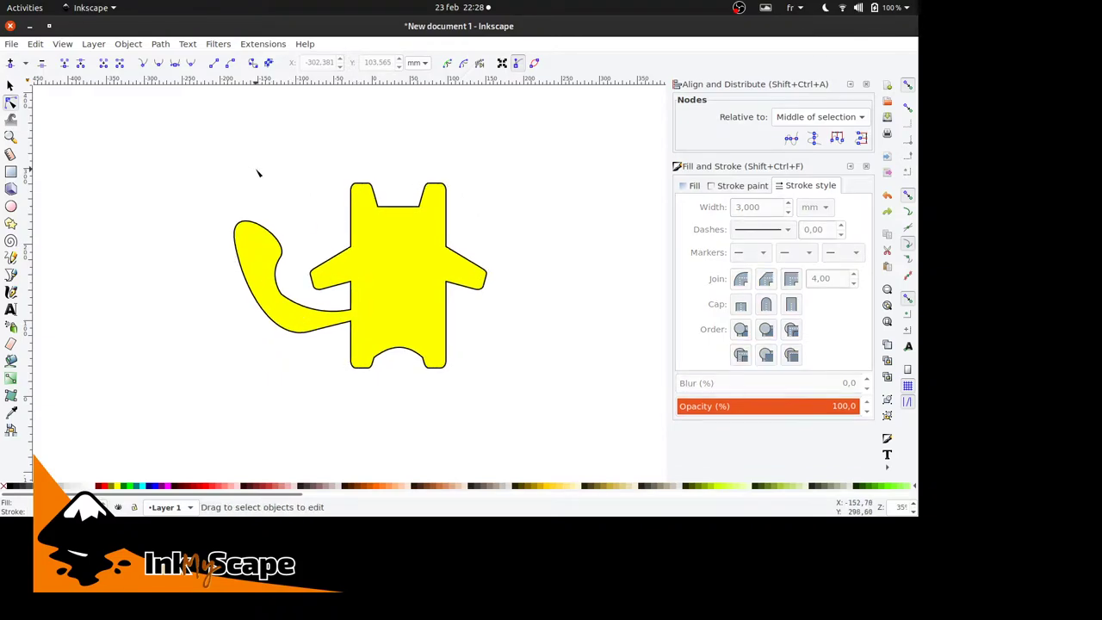
click(358, 217)
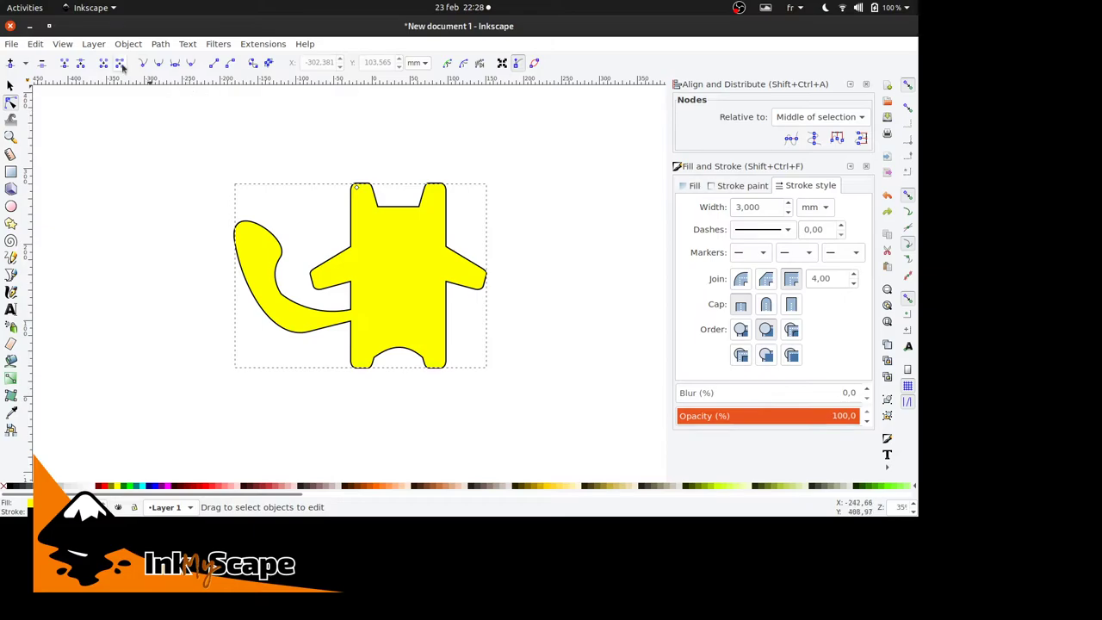
click(36, 44)
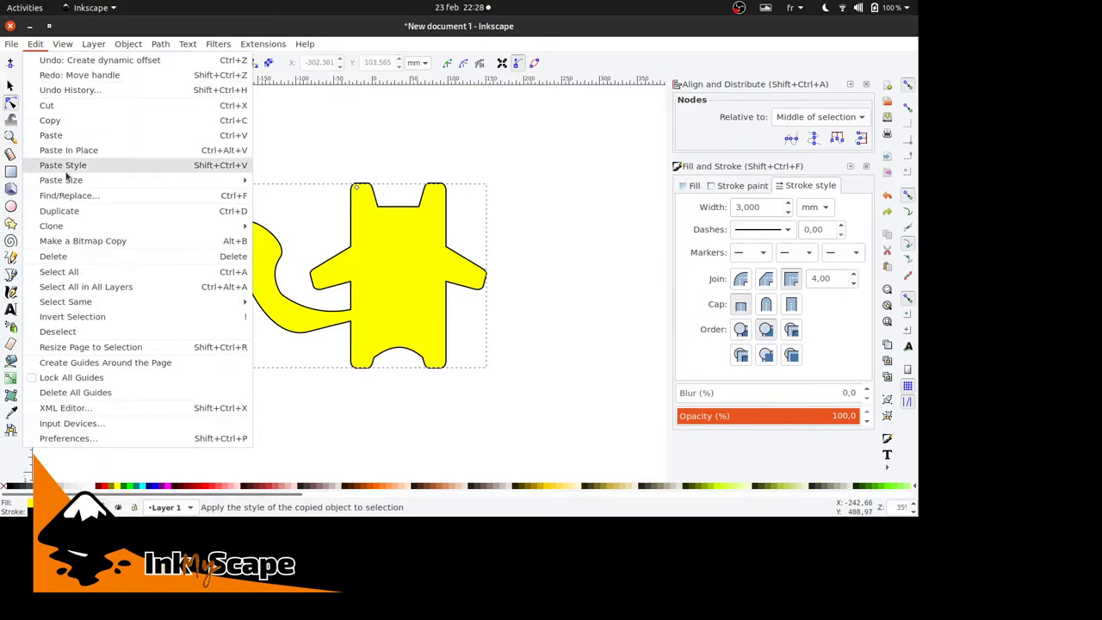
mouse_move(165, 226)
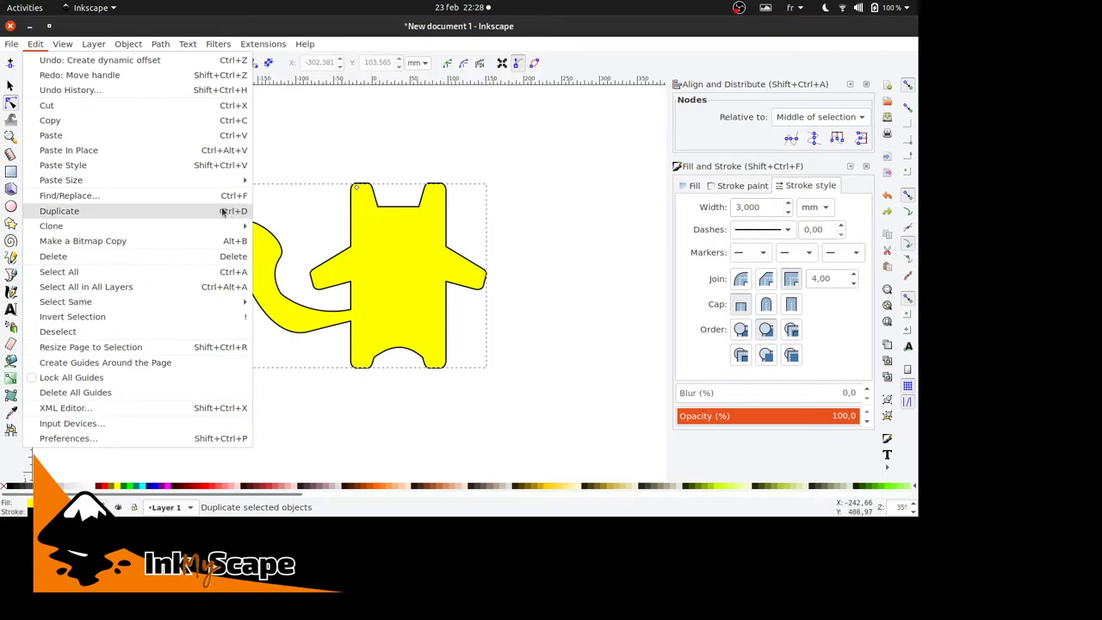
click(379, 175)
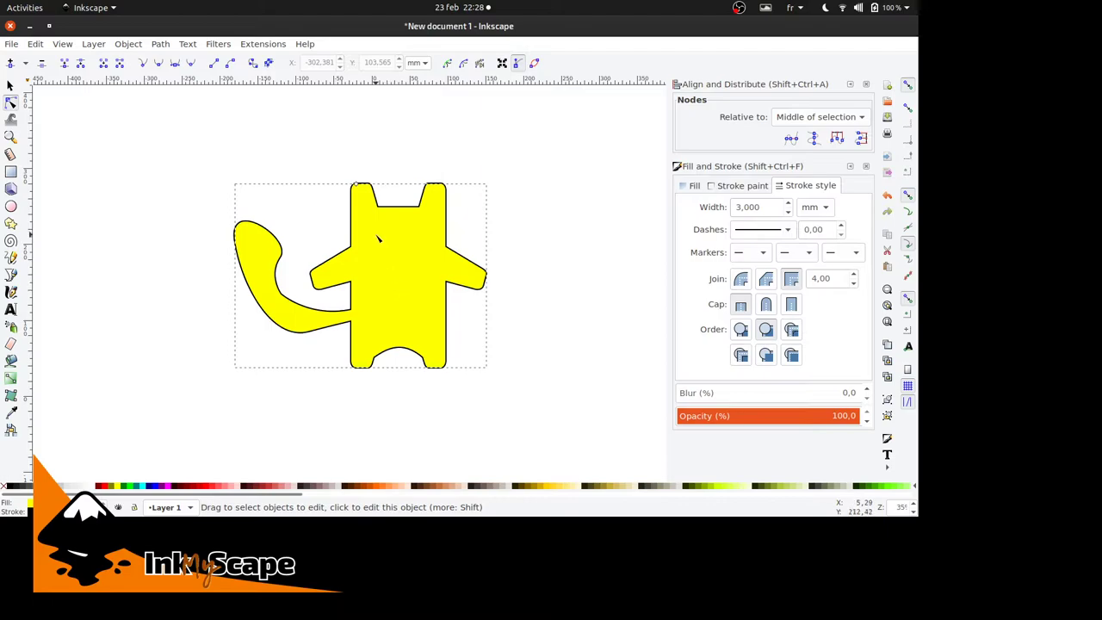
Step: Shrink the top copy's dynamic offset inward and zoom in on the cat
drag(379, 256, 422, 299)
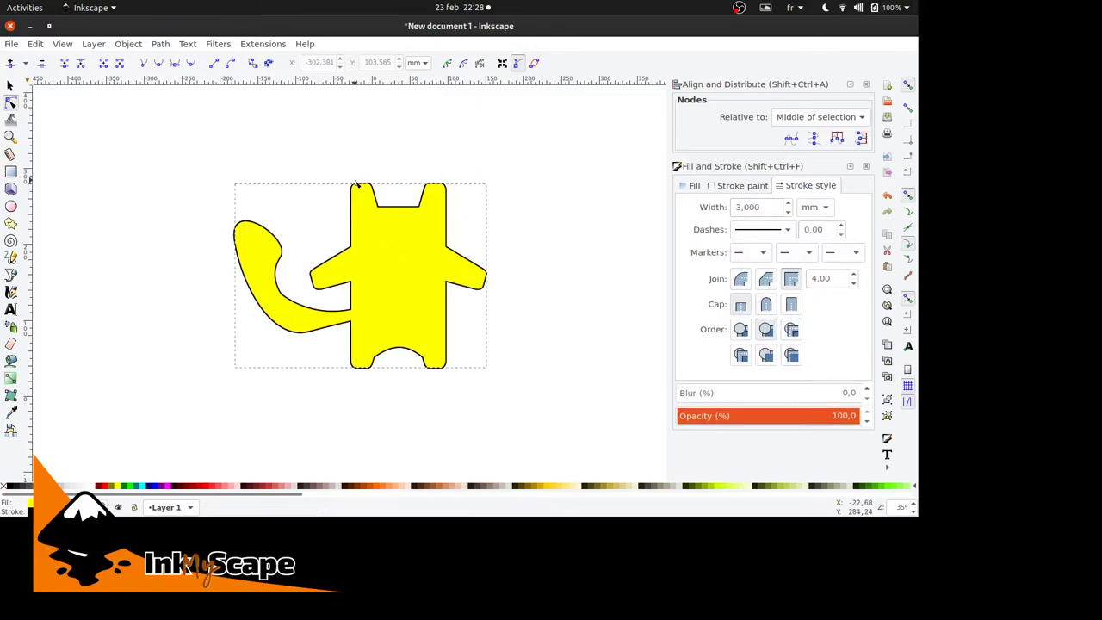
drag(358, 183, 360, 192)
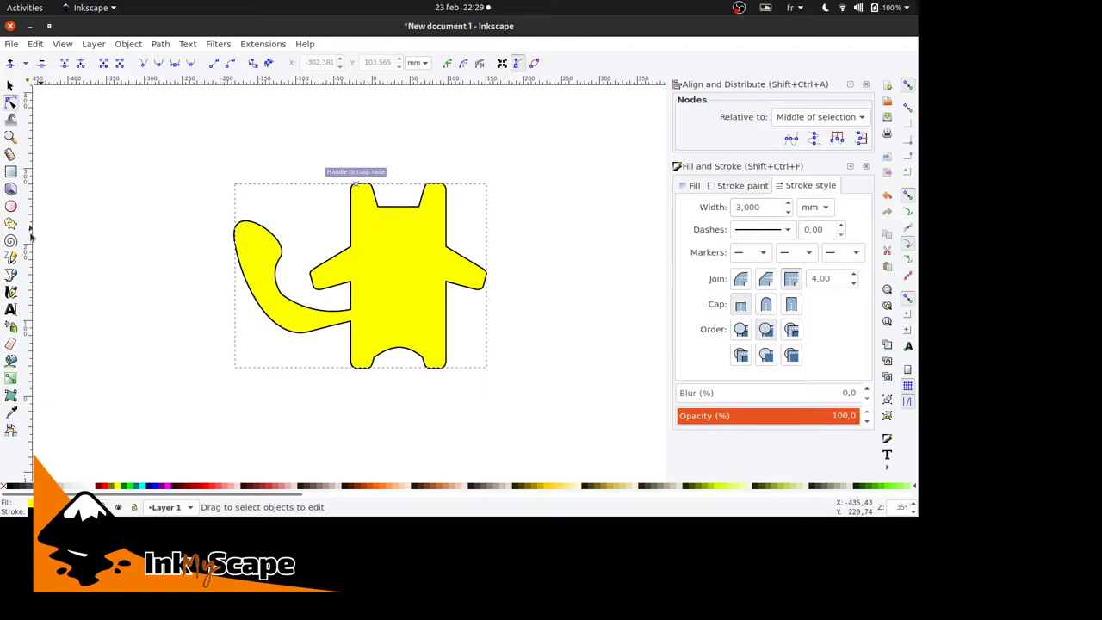
key(plus)
key(plus)
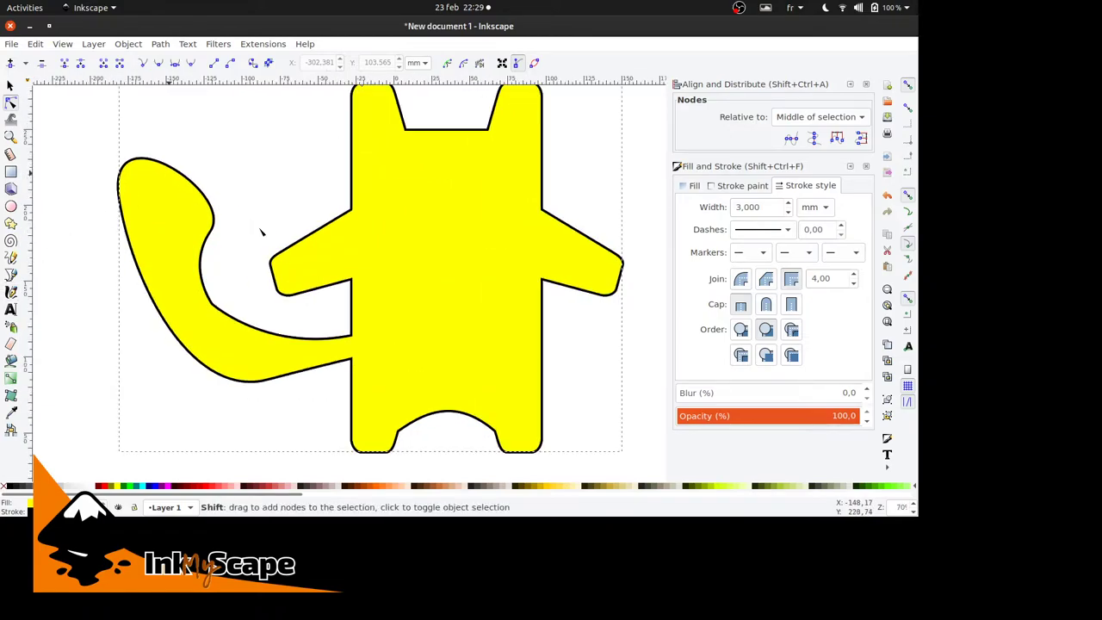
scroll(411, 172, up, 3)
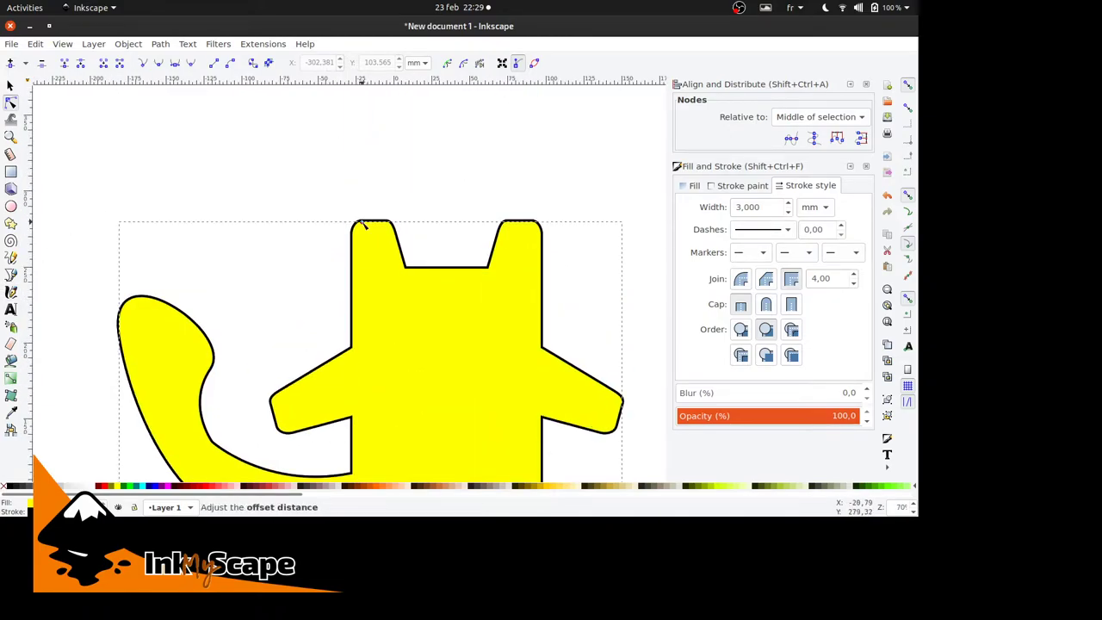
drag(366, 224, 369, 237)
Step: Fine-tune the inset copy's offset so only a thin yellow band remains
scroll(370, 249, down, 4)
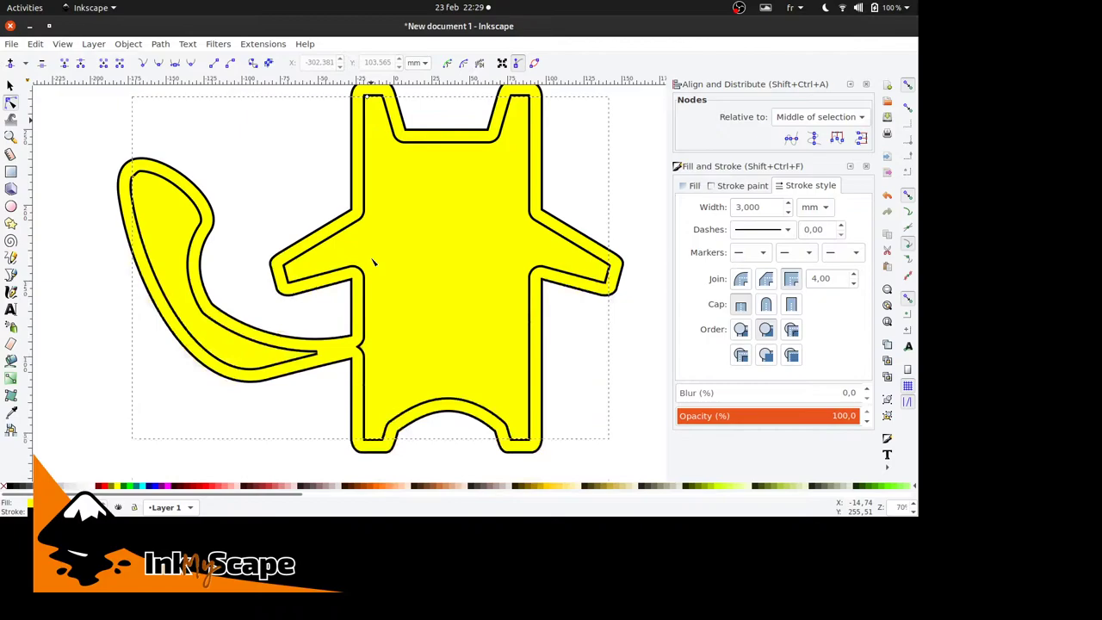
scroll(373, 261, down, 6)
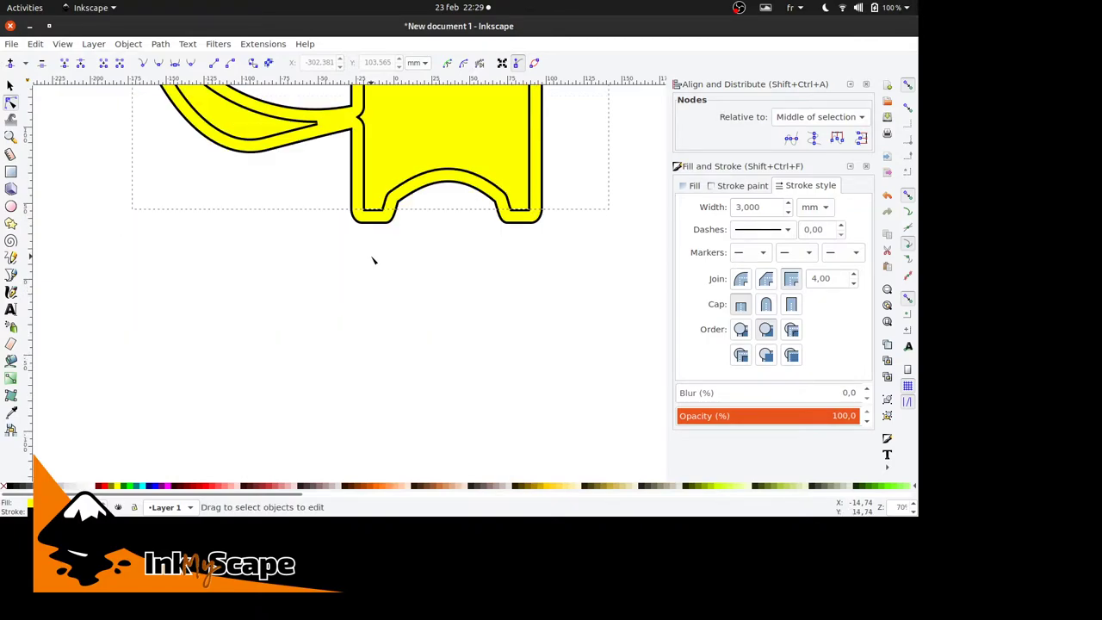
scroll(373, 258, up, 2)
scroll(373, 258, up, 7)
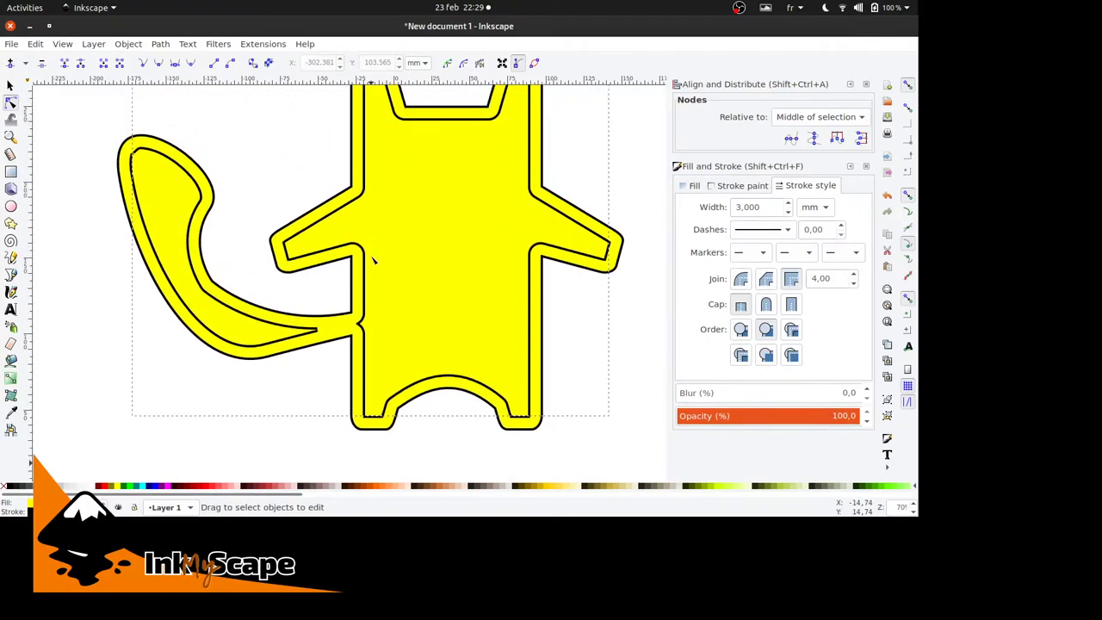
scroll(373, 260, up, 5)
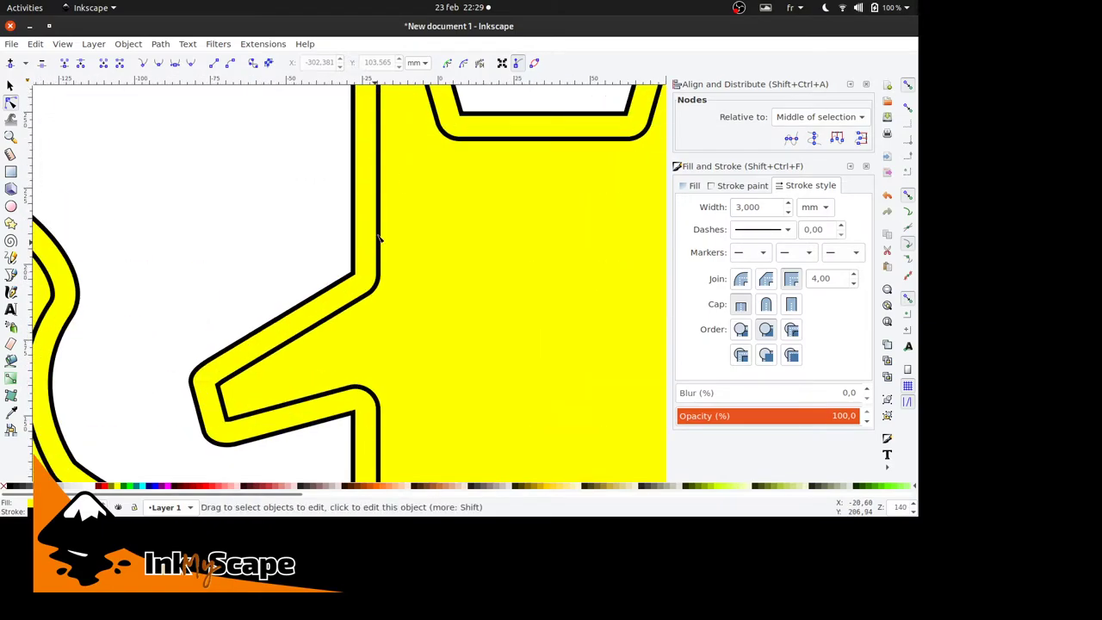
scroll(406, 172, down, 2)
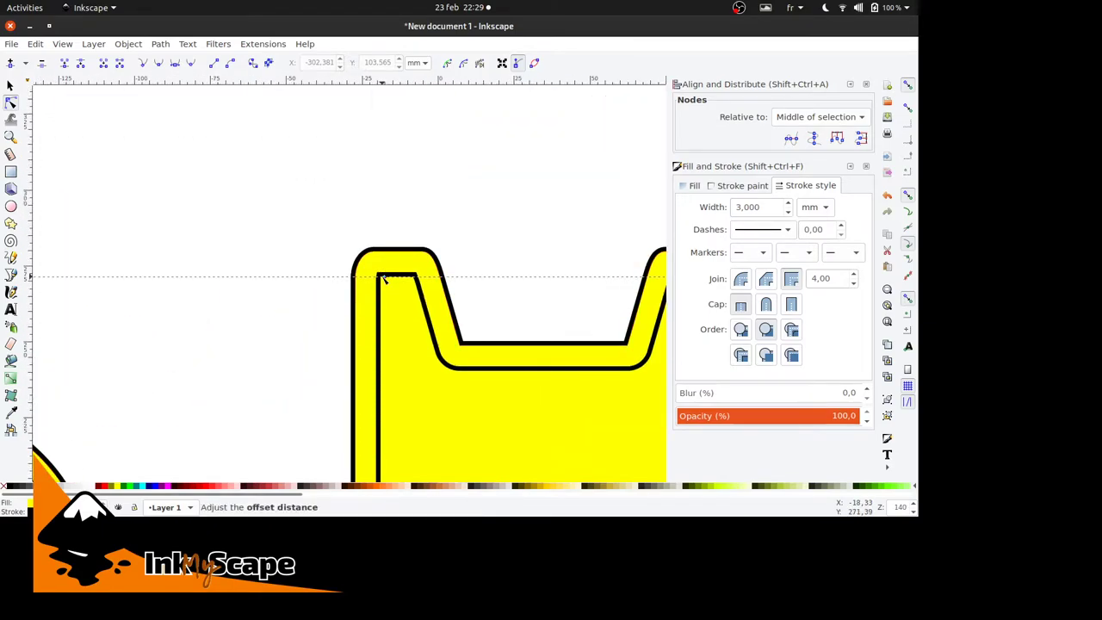
drag(384, 280, 371, 267)
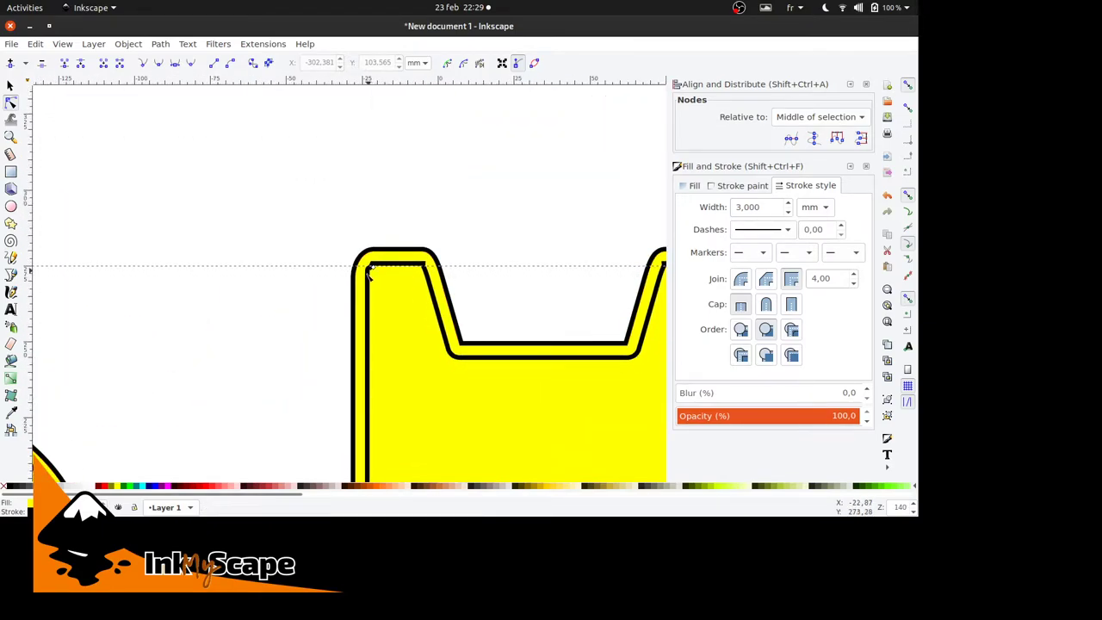
scroll(291, 374, down, 4)
scroll(290, 374, down, 5)
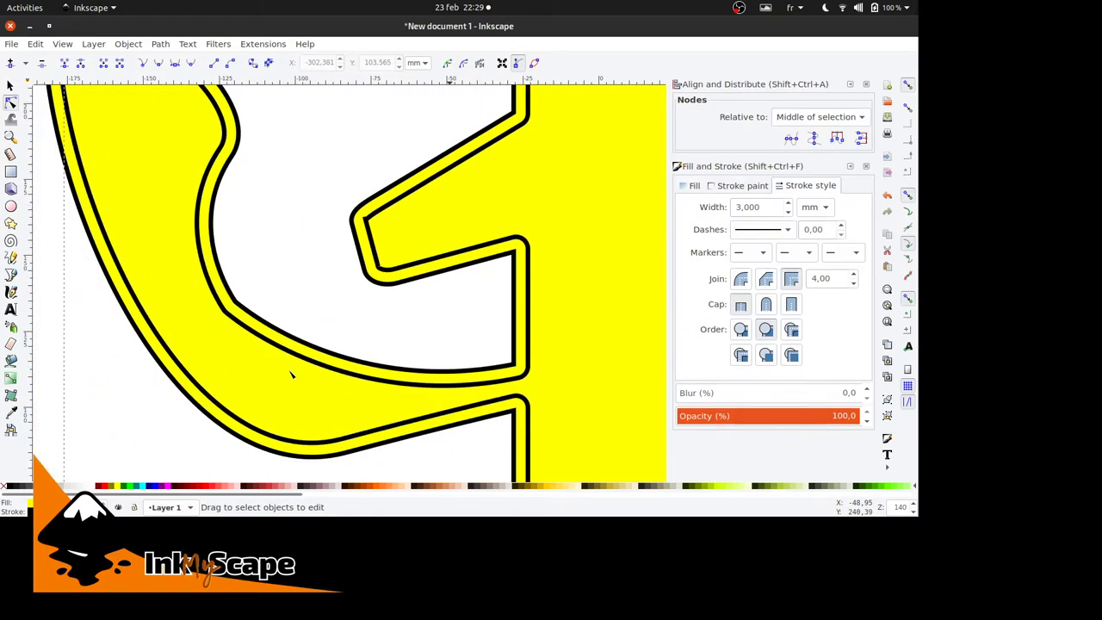
scroll(290, 374, up, 9)
scroll(290, 373, right, 1)
Step: Zoom closely into the ear's top-left corner and switch to the Node tool
scroll(290, 374, up, 2)
scroll(351, 332, down, 2)
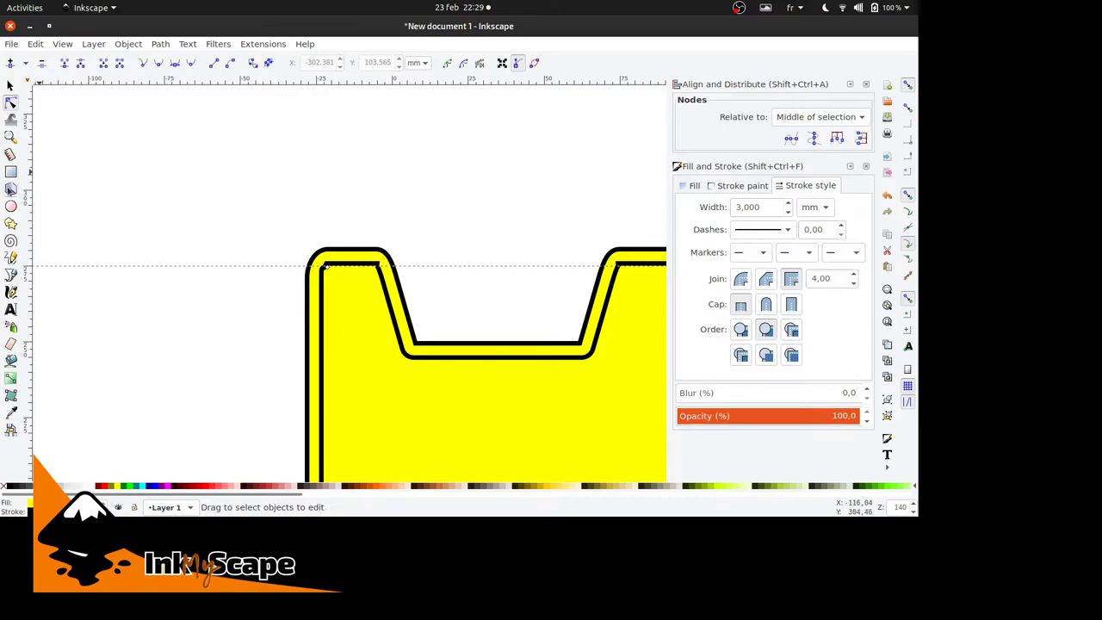
click(10, 137)
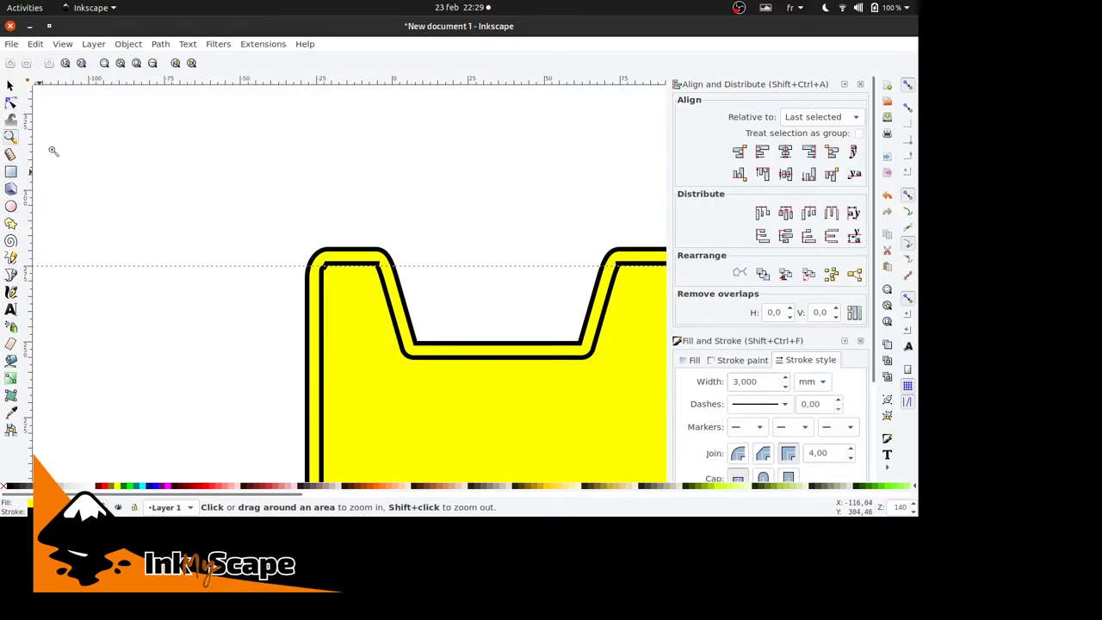
drag(303, 233, 404, 305)
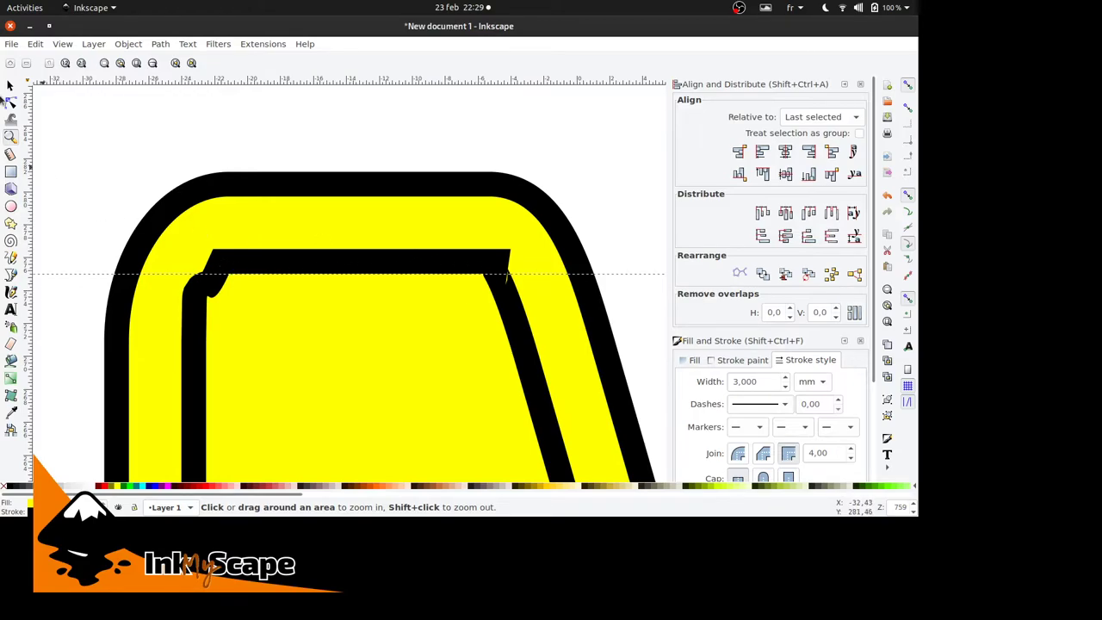
click(10, 101)
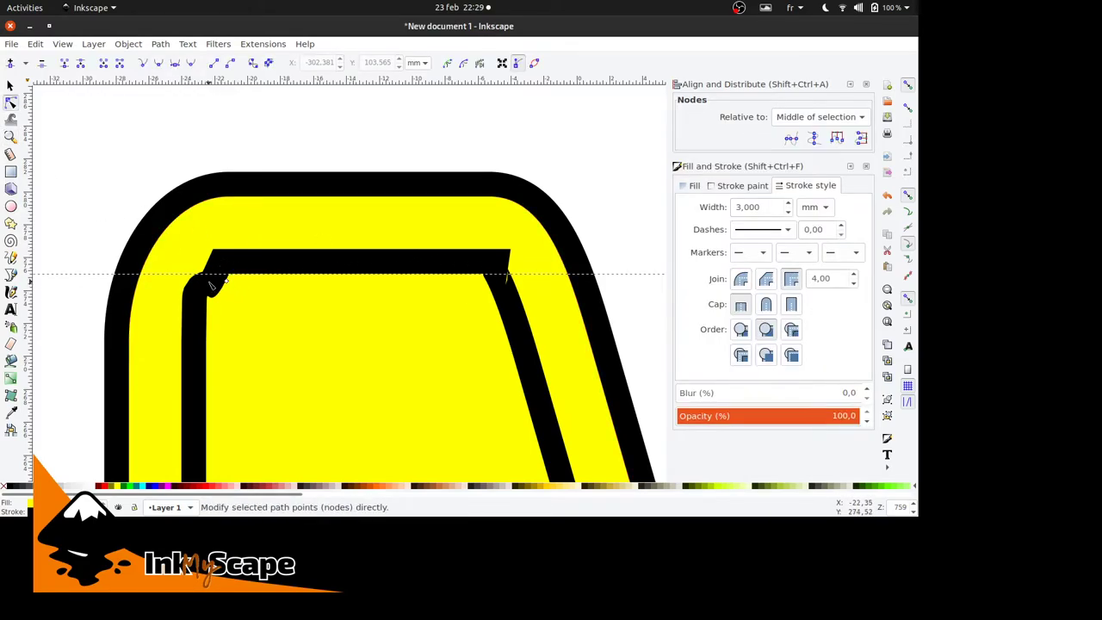
Step: Convert the inner band to a plain path and make its top-left corner node smooth
click(160, 44)
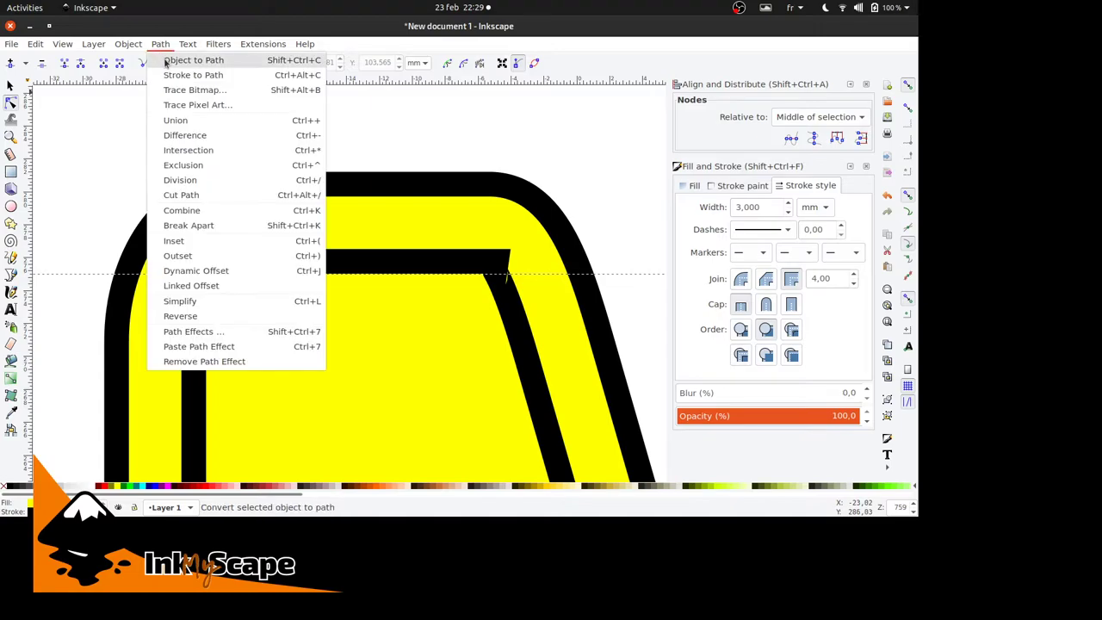
click(169, 60)
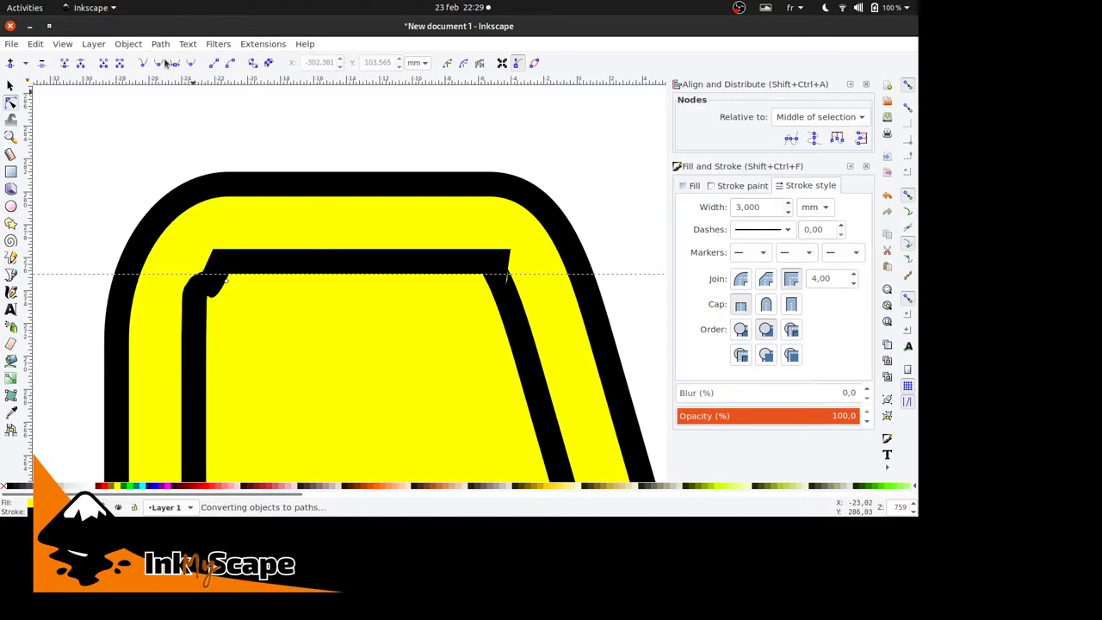
click(229, 275)
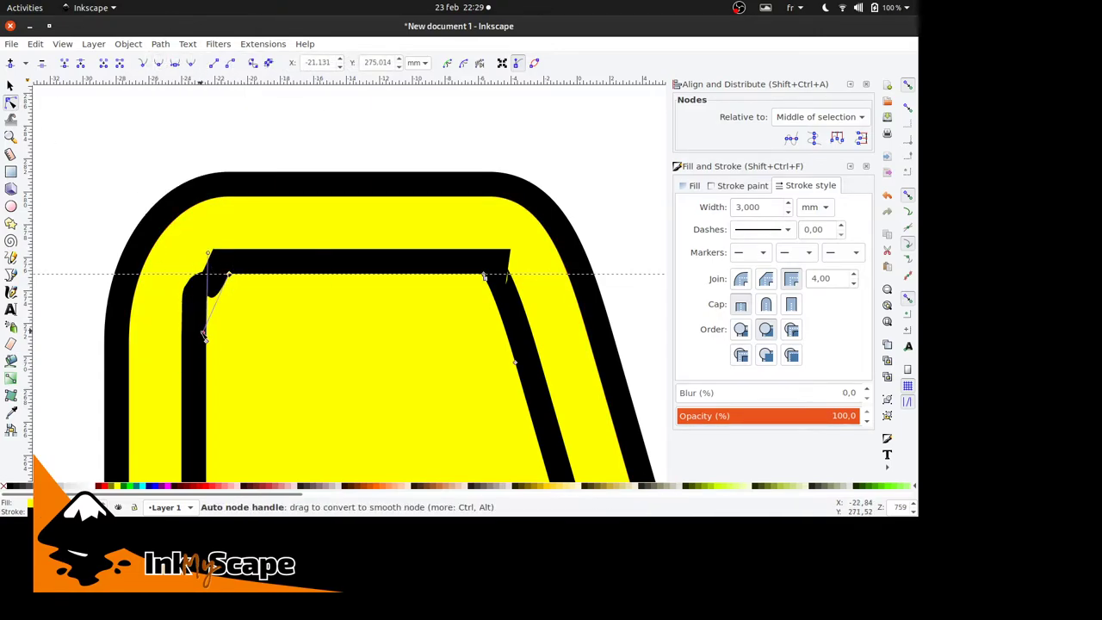
drag(204, 334, 217, 289)
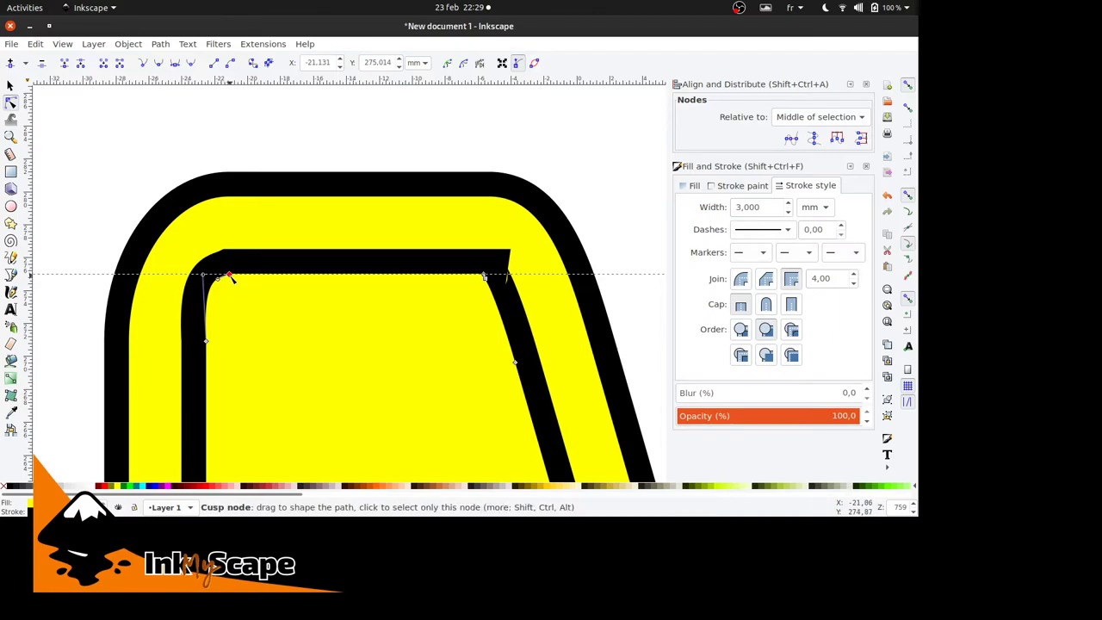
click(229, 275)
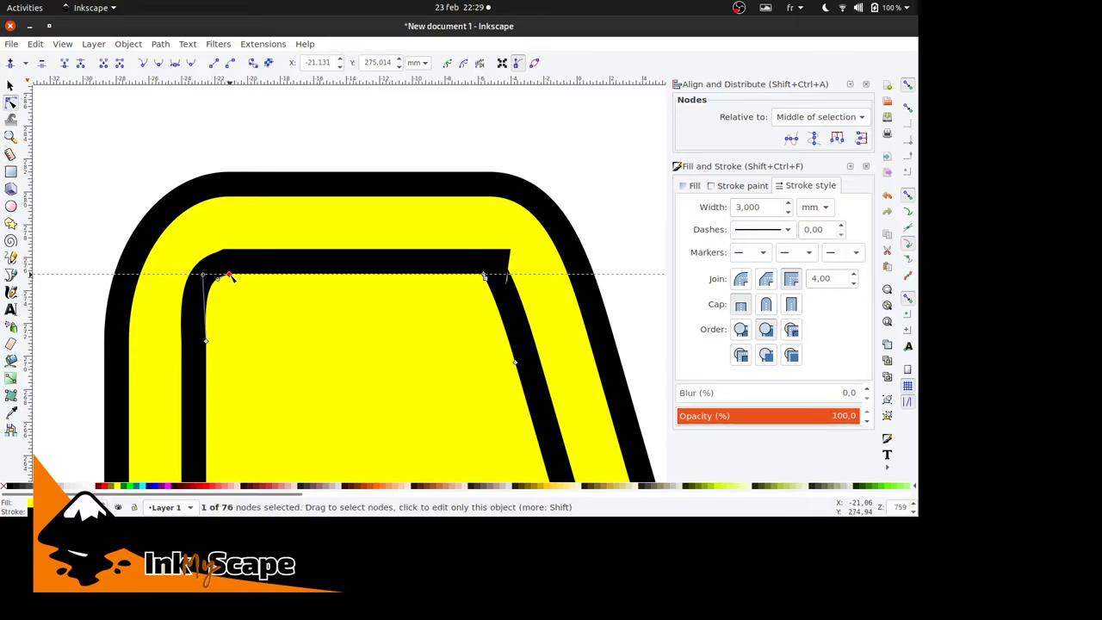
click(161, 67)
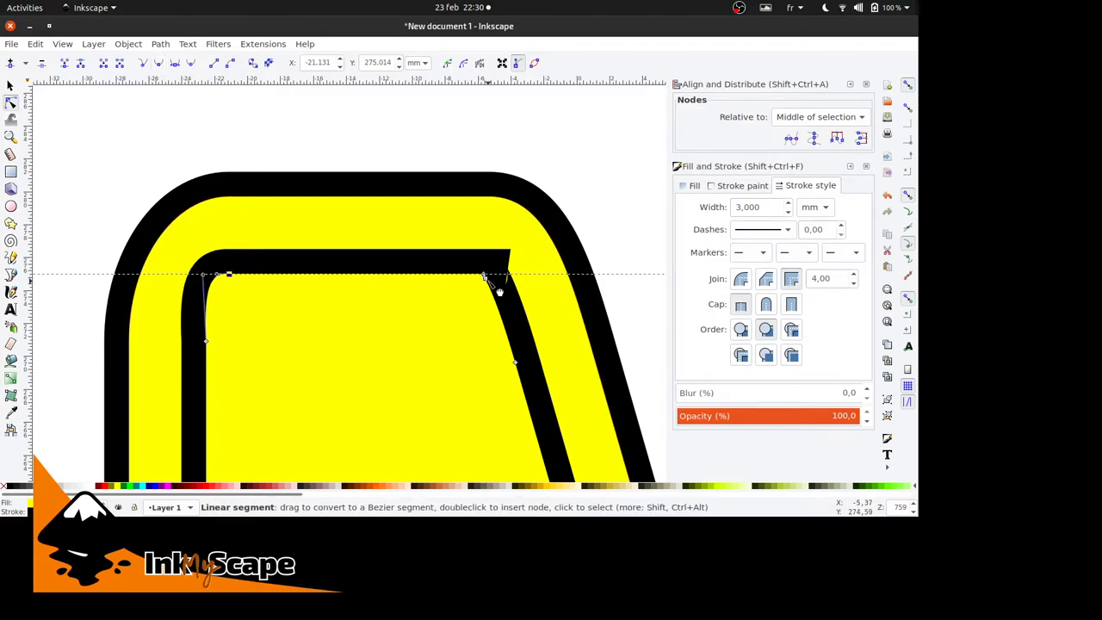
Step: Adjust the band's top-right corner node handle and restore a straight top segment
mouse_move(485, 276)
mouse_down()
mouse_move(465, 273)
mouse_move(492, 280)
mouse_up()
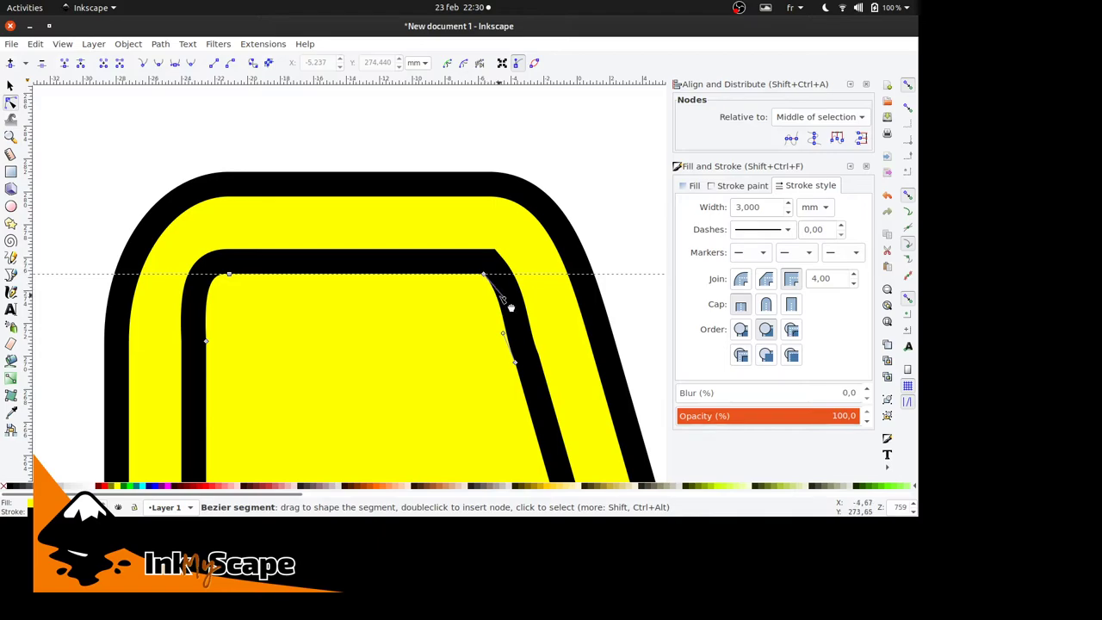
ctrl+click(504, 300)
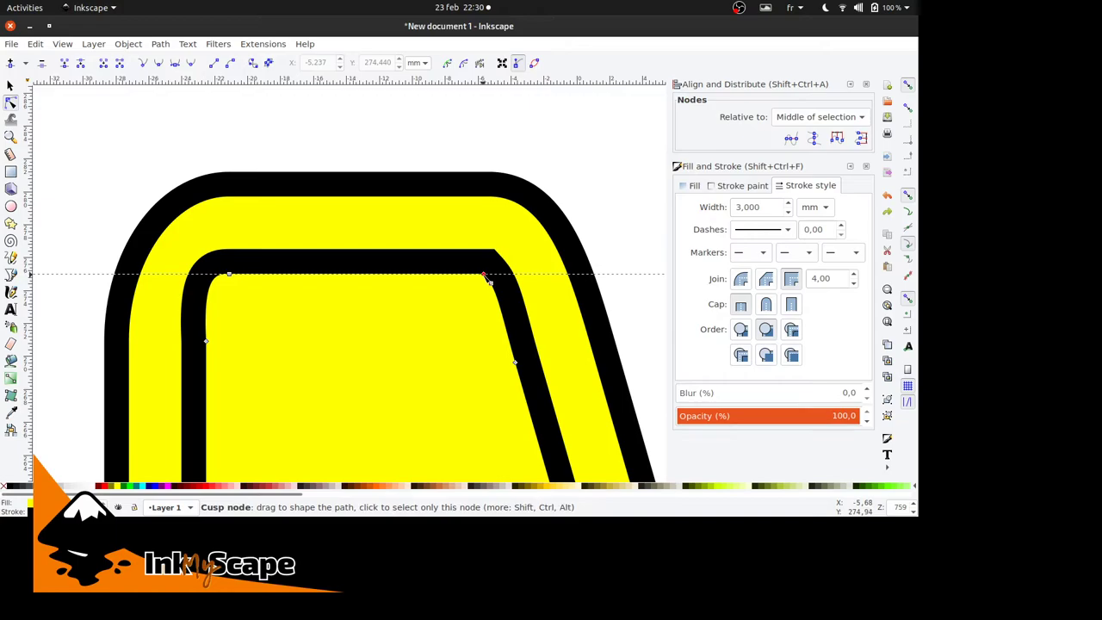
drag(362, 273, 362, 257)
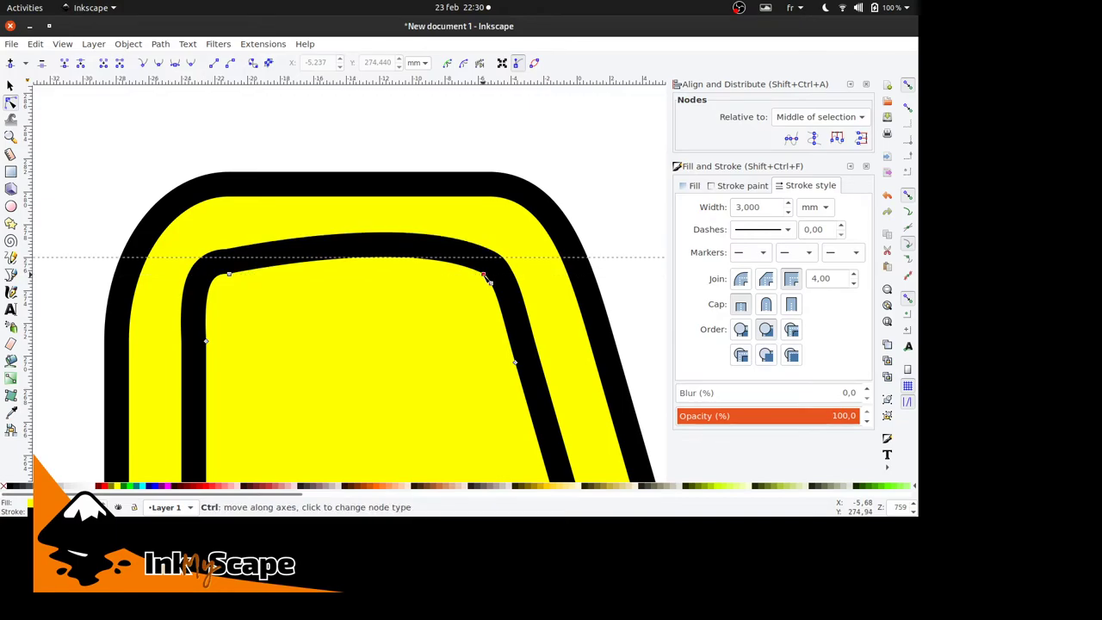
ctrl+click(483, 276)
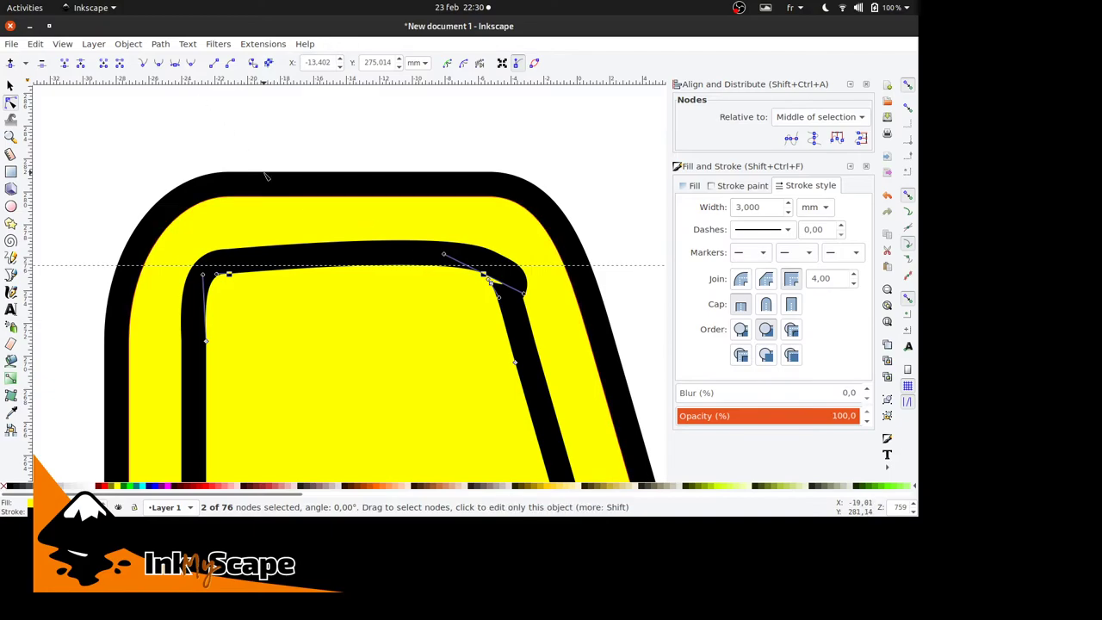
key(ctrl+z)
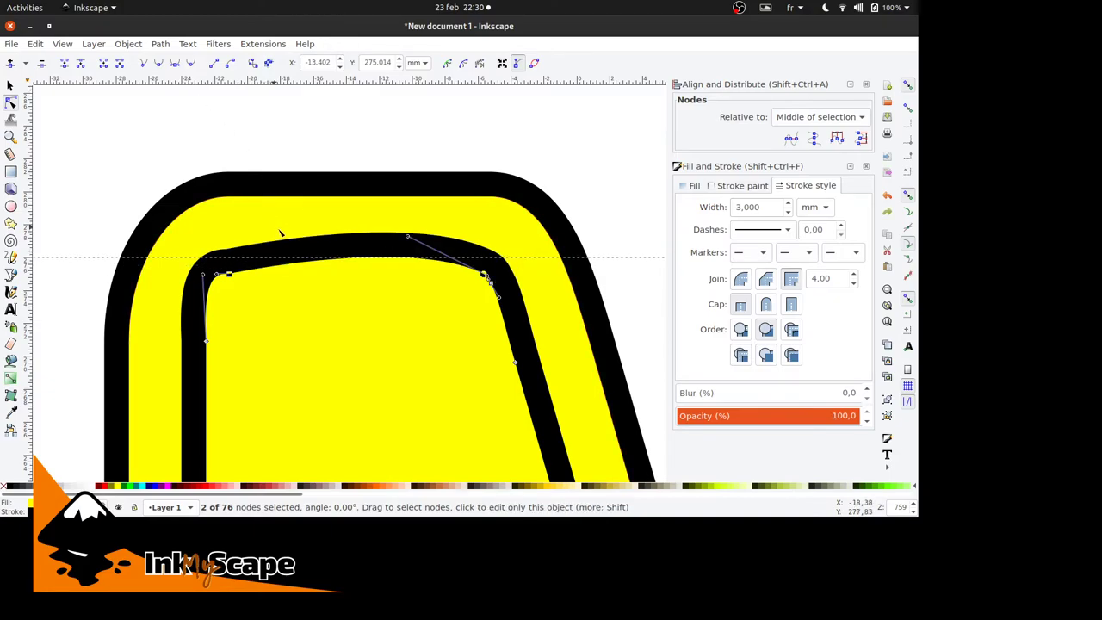
click(214, 64)
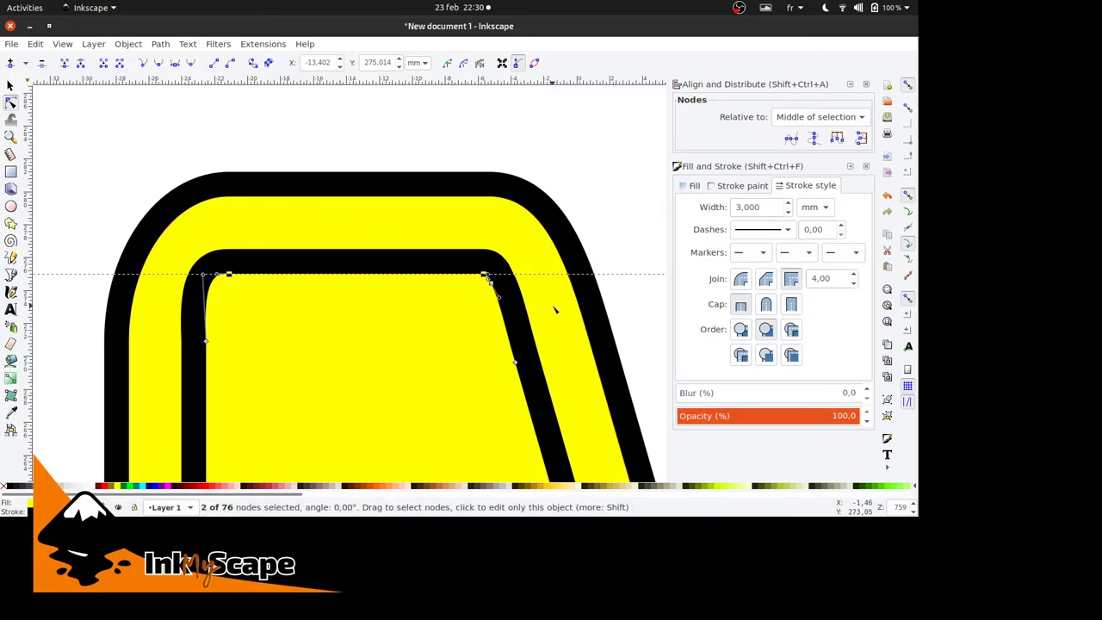
click(509, 374)
Step: Nudge the inner band's top-left and top-right corner nodes to round both ear corners
scroll(506, 372, down, 6)
scroll(506, 373, down, 5)
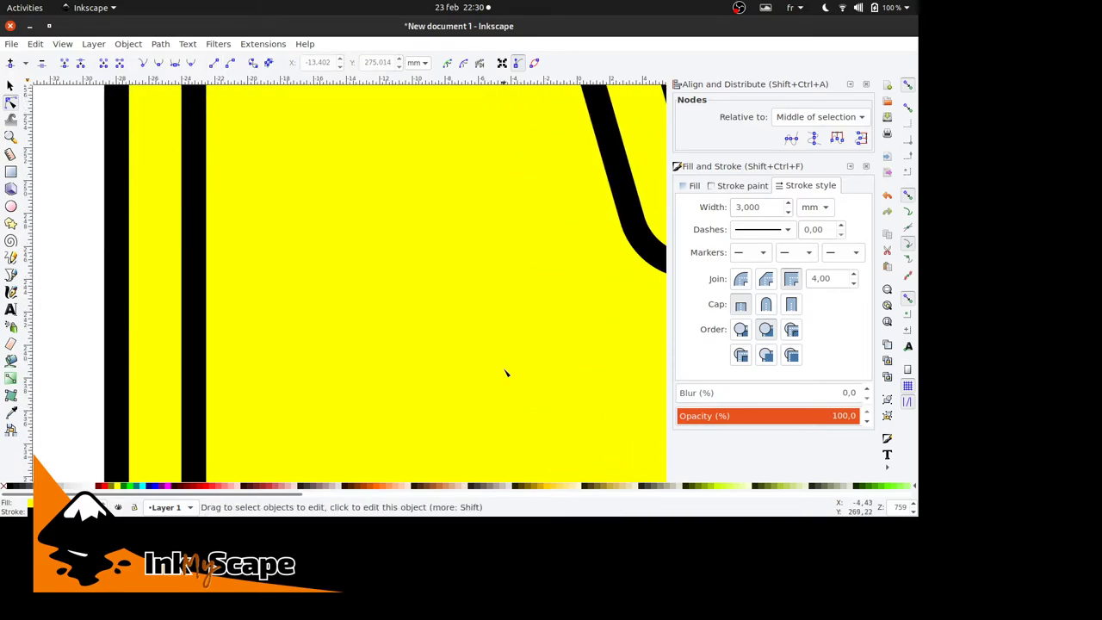
scroll(506, 372, right, 8)
scroll(506, 372, right, 5)
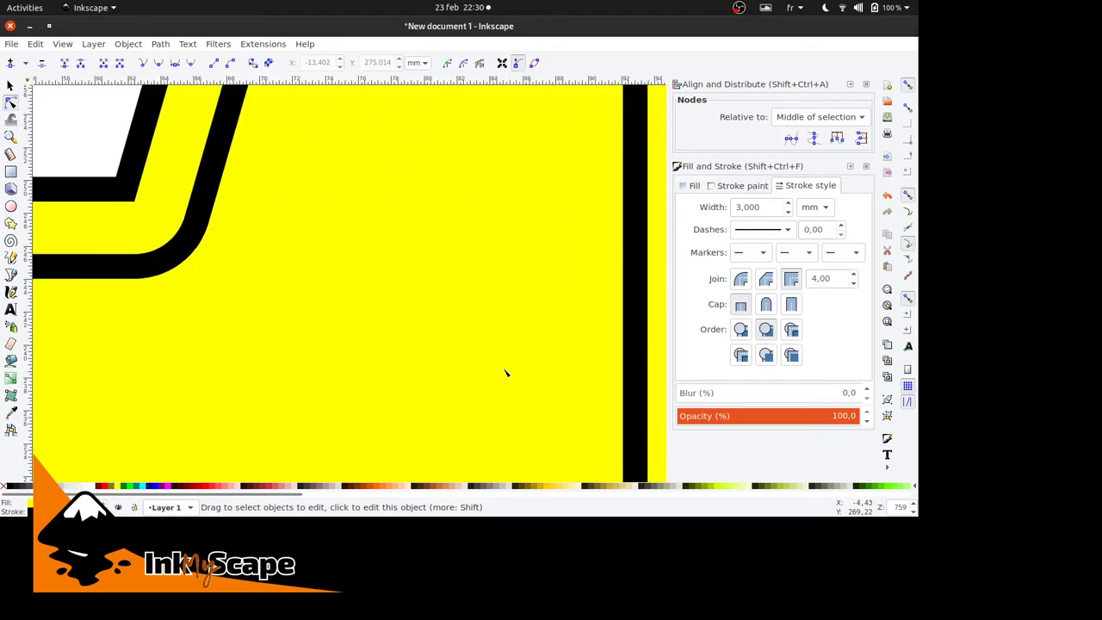
scroll(506, 373, up, 6)
scroll(506, 373, up, 4)
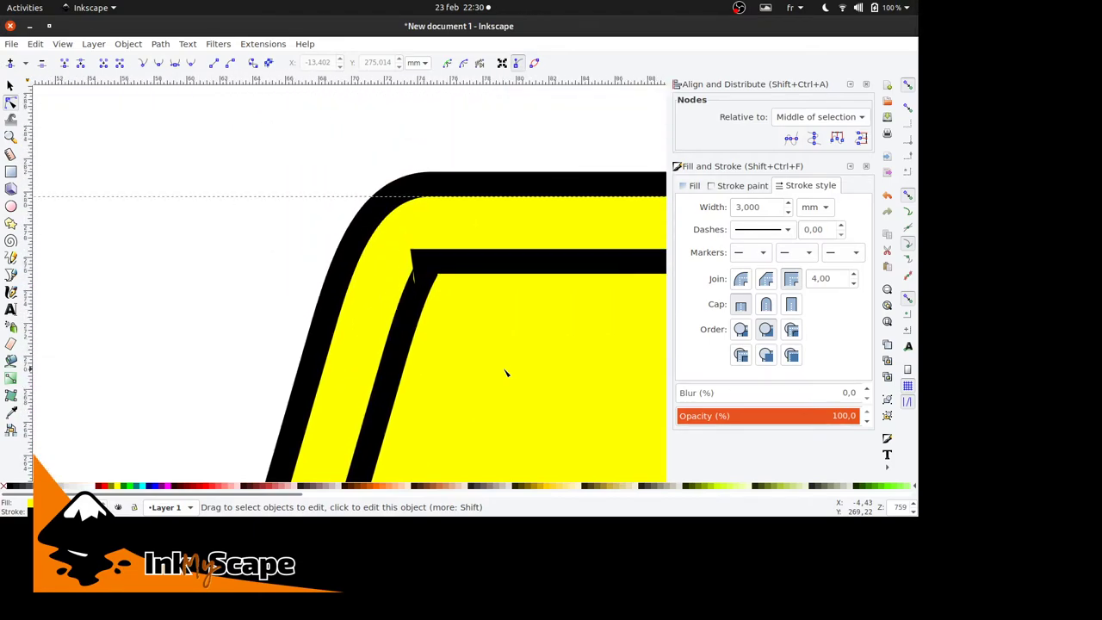
scroll(457, 351, right, 6)
scroll(457, 352, left, 2)
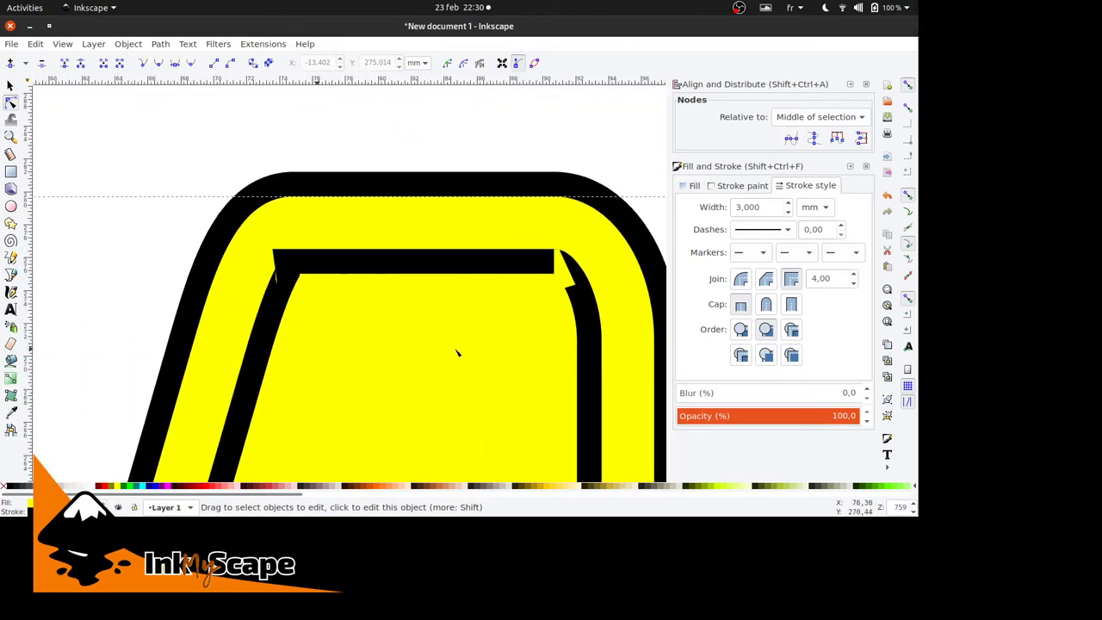
scroll(457, 351, right, 2)
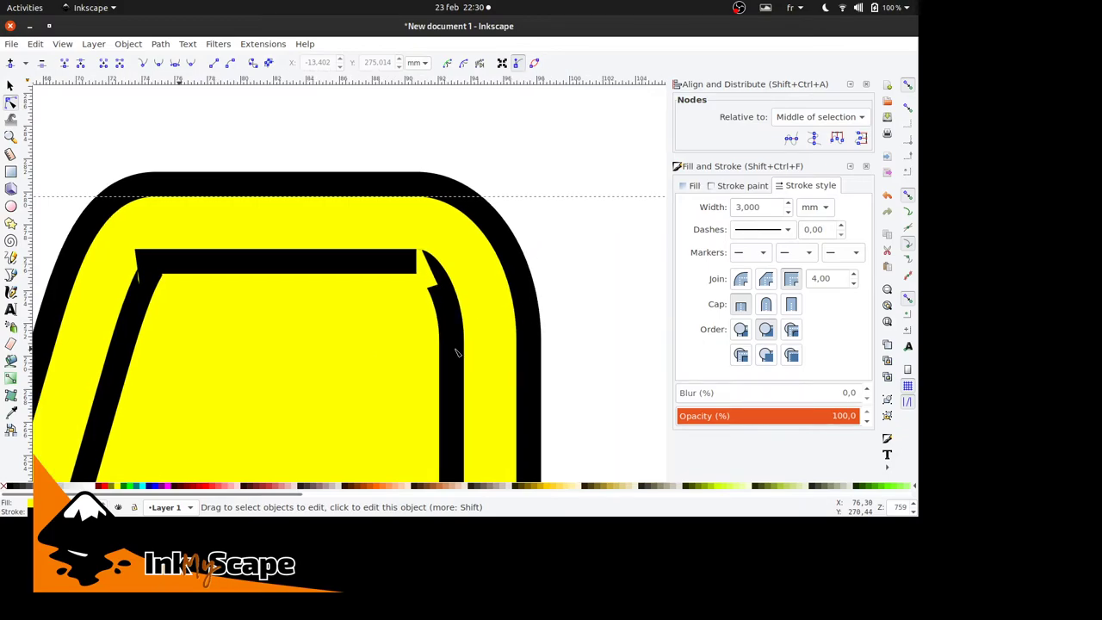
scroll(457, 351, left, 2)
scroll(457, 351, right, 2)
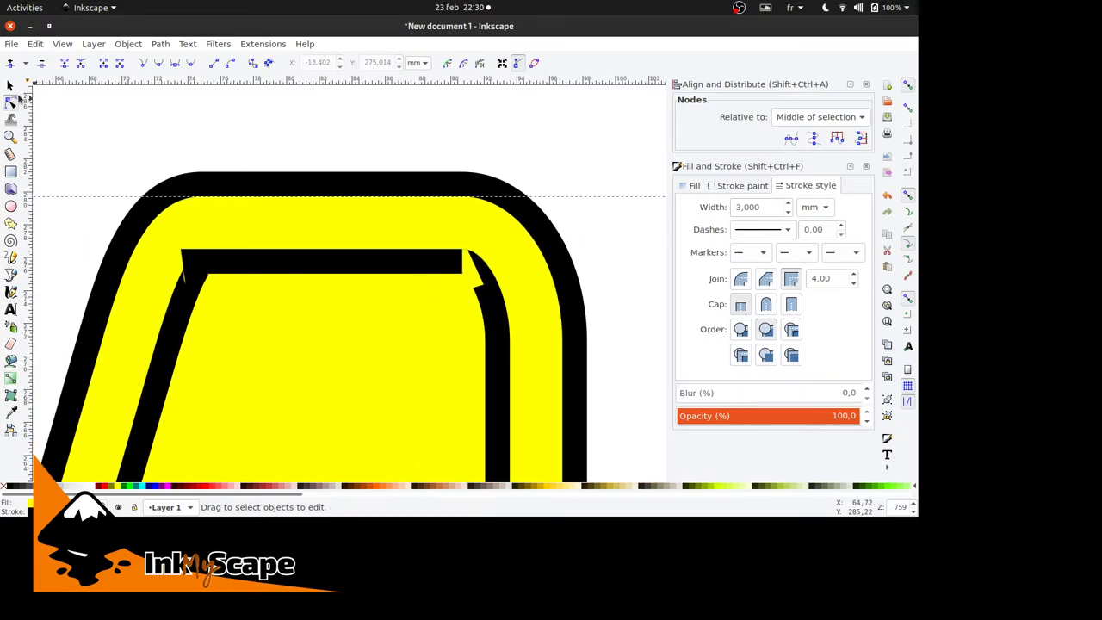
click(191, 267)
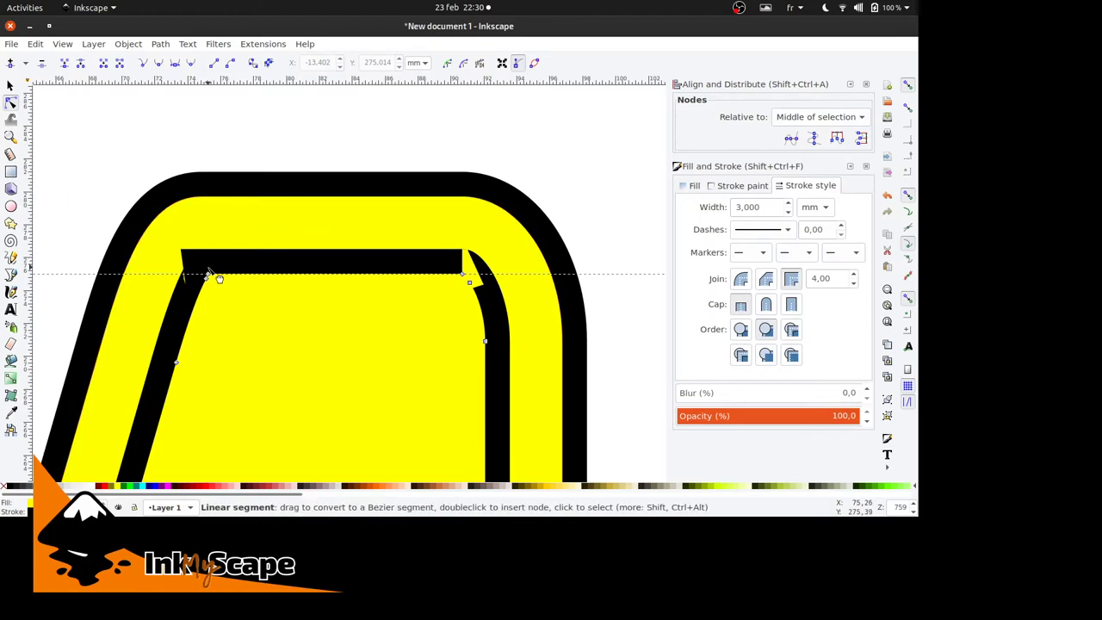
drag(210, 274, 234, 274)
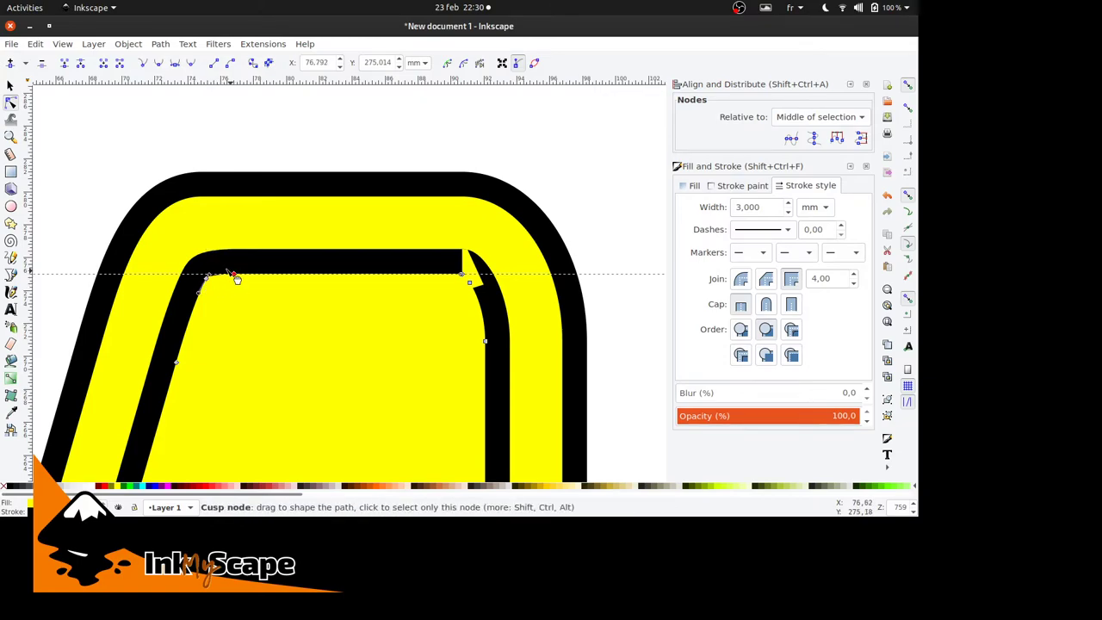
mouse_move(210, 275)
mouse_down()
mouse_move(216, 258)
mouse_move(215, 273)
mouse_up()
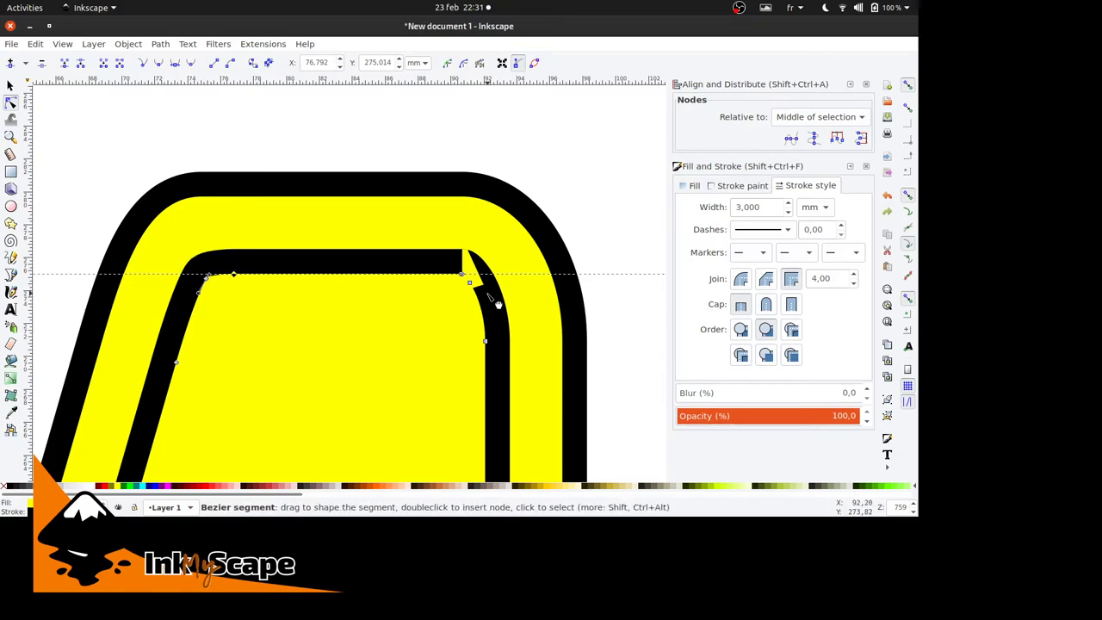
mouse_move(463, 275)
mouse_down()
mouse_move(451, 267)
mouse_move(433, 295)
mouse_move(480, 275)
mouse_move(484, 290)
mouse_move(449, 274)
mouse_up()
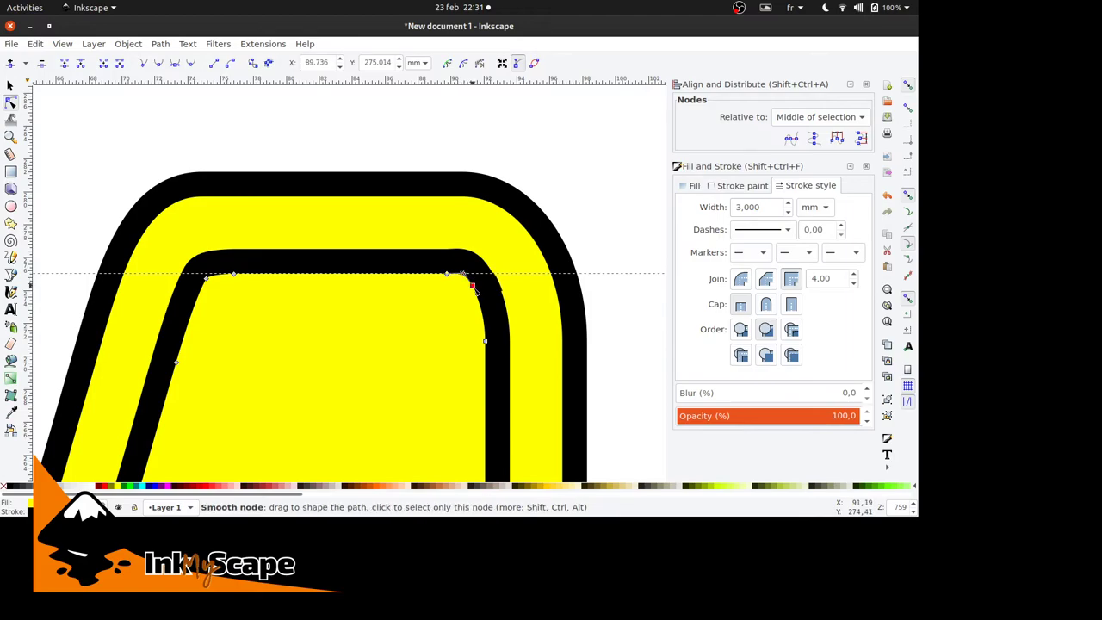
drag(469, 282, 471, 283)
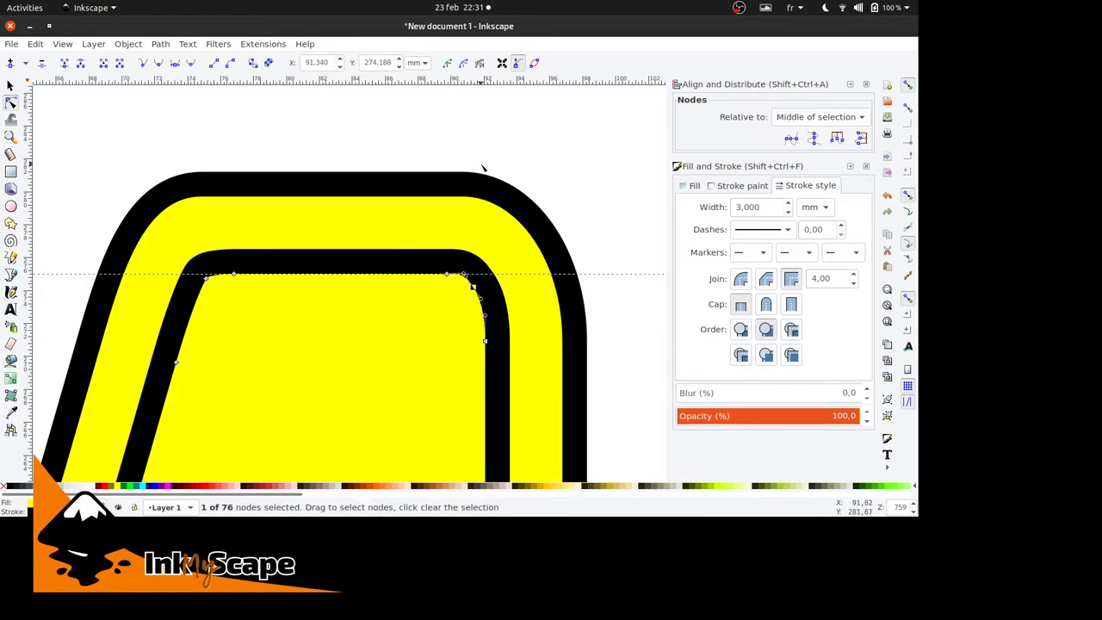
key(Escape)
scroll(524, 356, down, 12)
scroll(525, 354, down, 4)
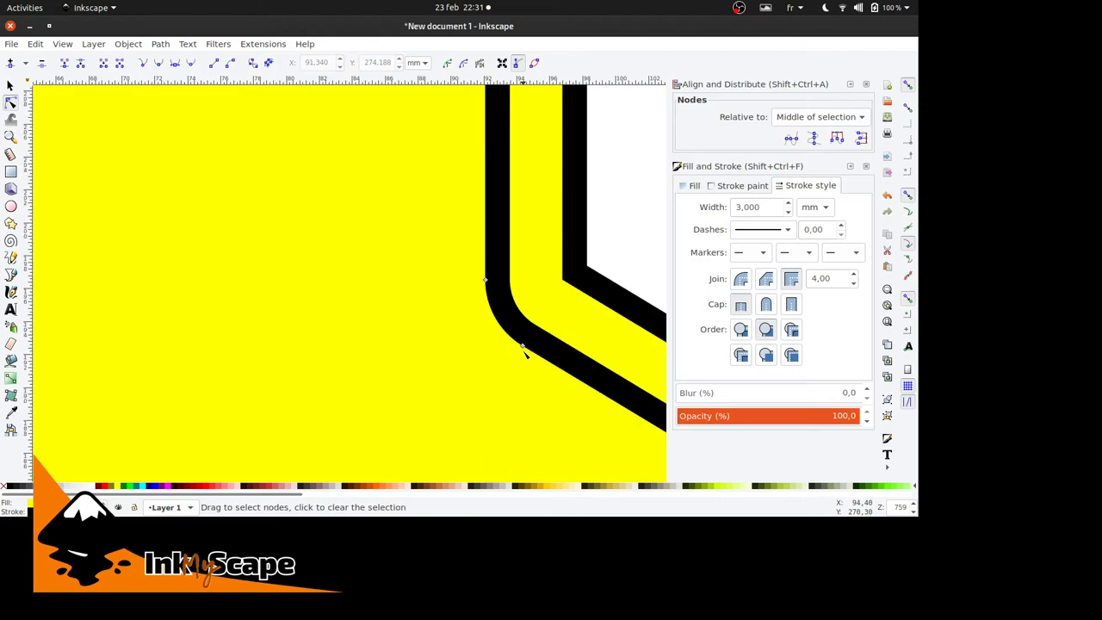
scroll(525, 354, down, 7)
scroll(525, 355, right, 10)
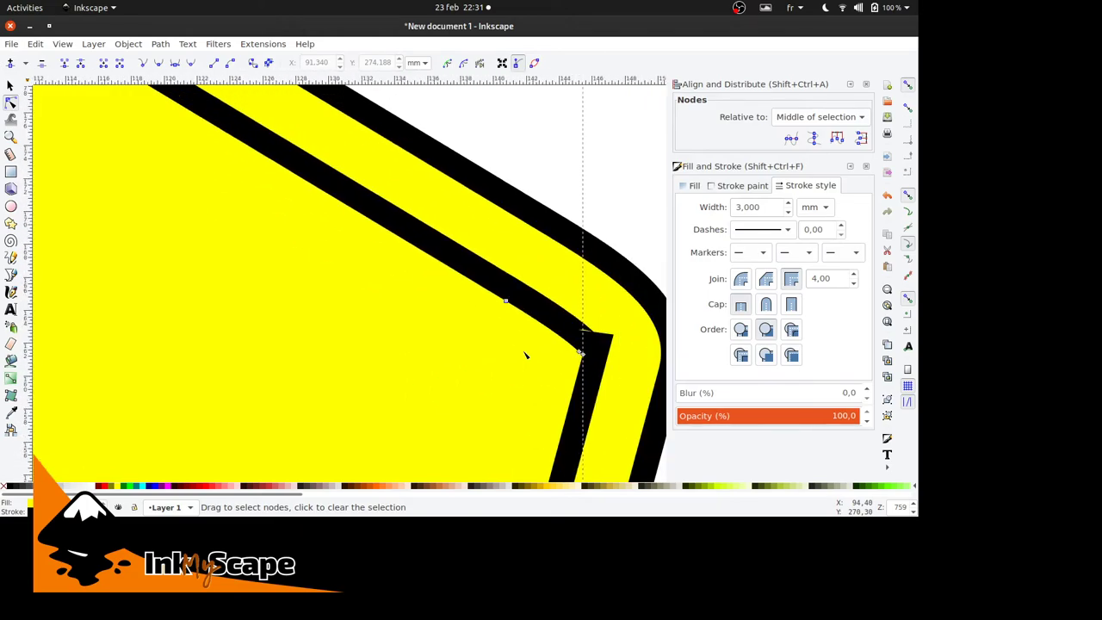
scroll(526, 355, down, 5)
scroll(526, 355, right, 1)
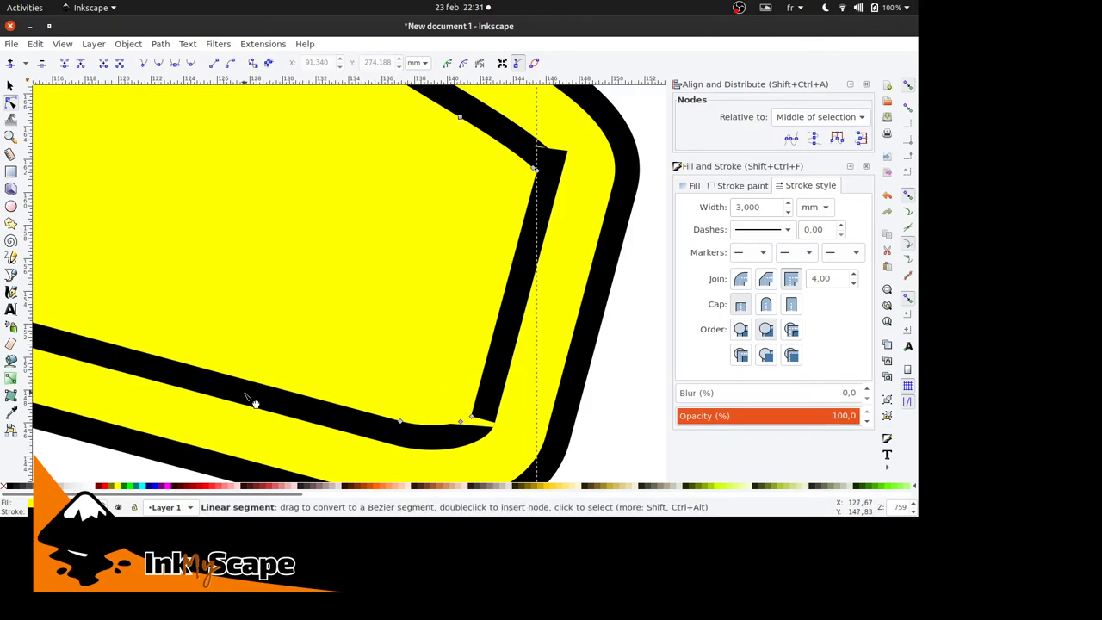
scroll(255, 403, down, 7)
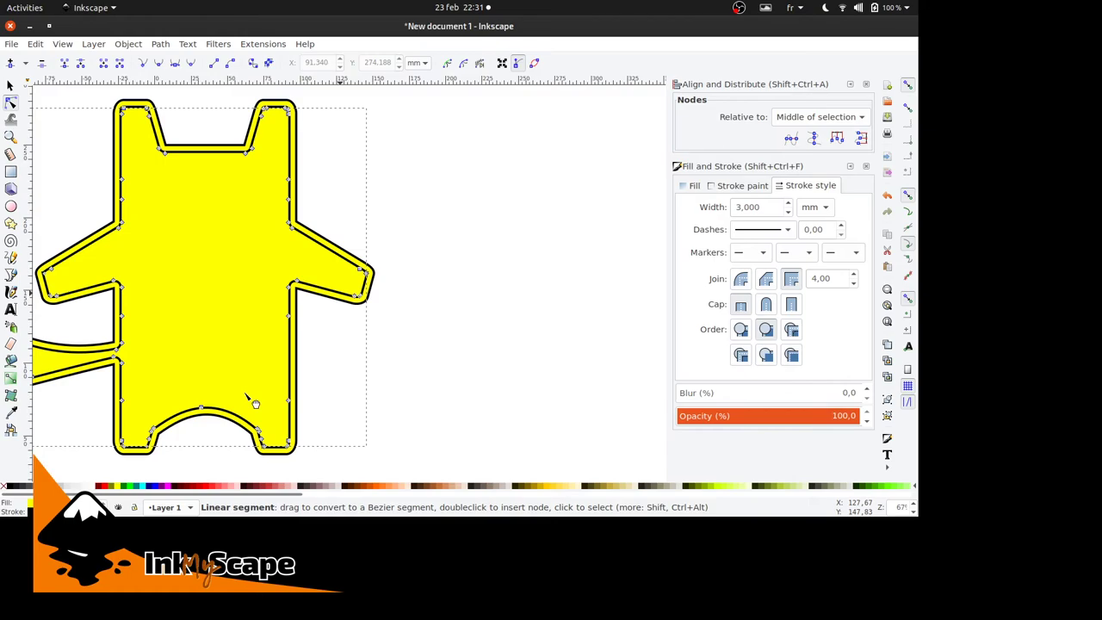
scroll(255, 403, left, 2)
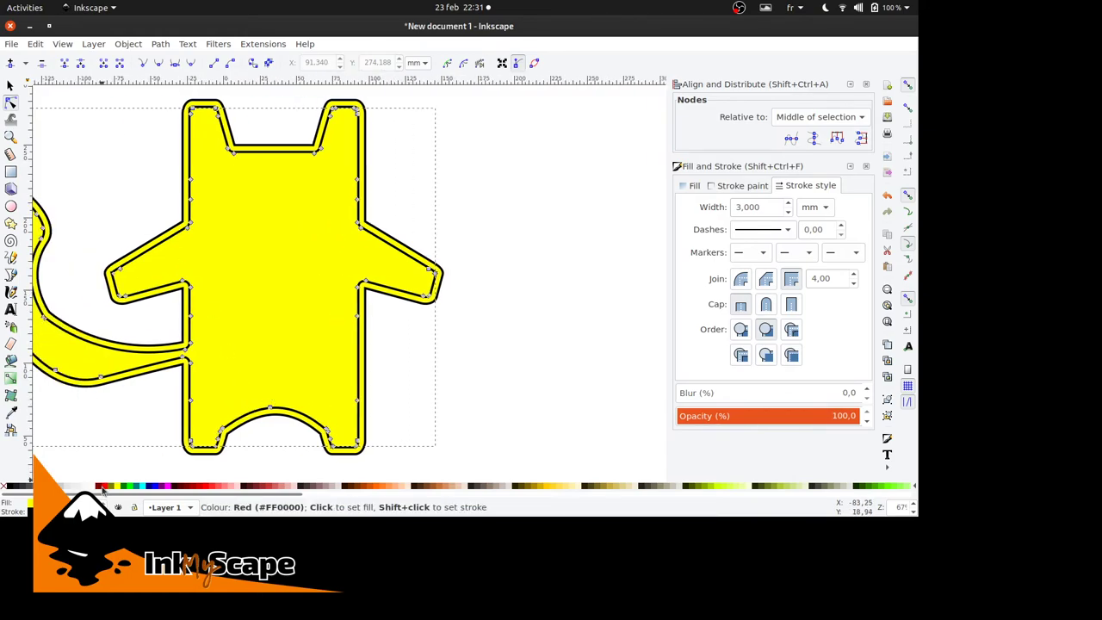
Step: Fill the inner cat shape red and switch to the Selector
click(101, 489)
click(10, 87)
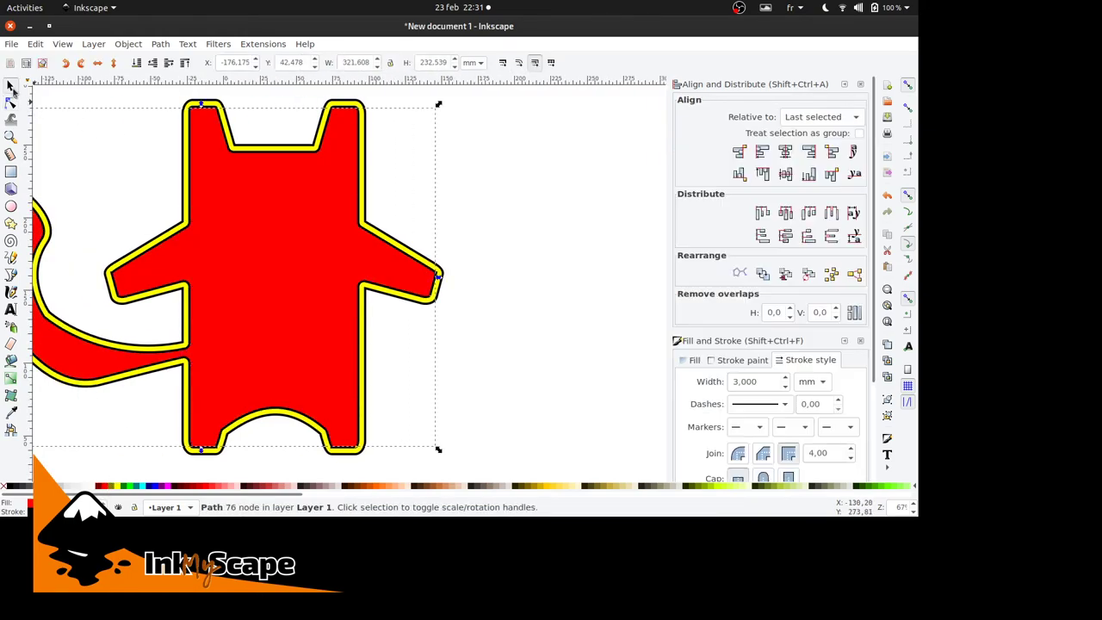
click(116, 197)
scroll(115, 197, up, 1)
scroll(115, 197, left, 2)
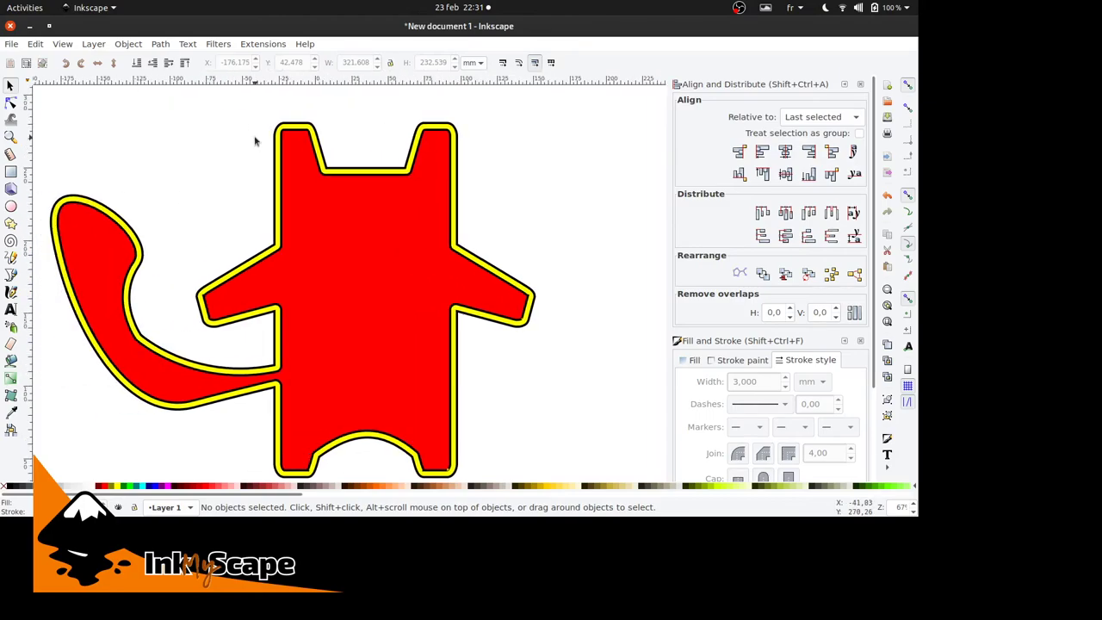
Step: Select the outer offset outline and test raising and lowering it with Home and End
click(284, 147)
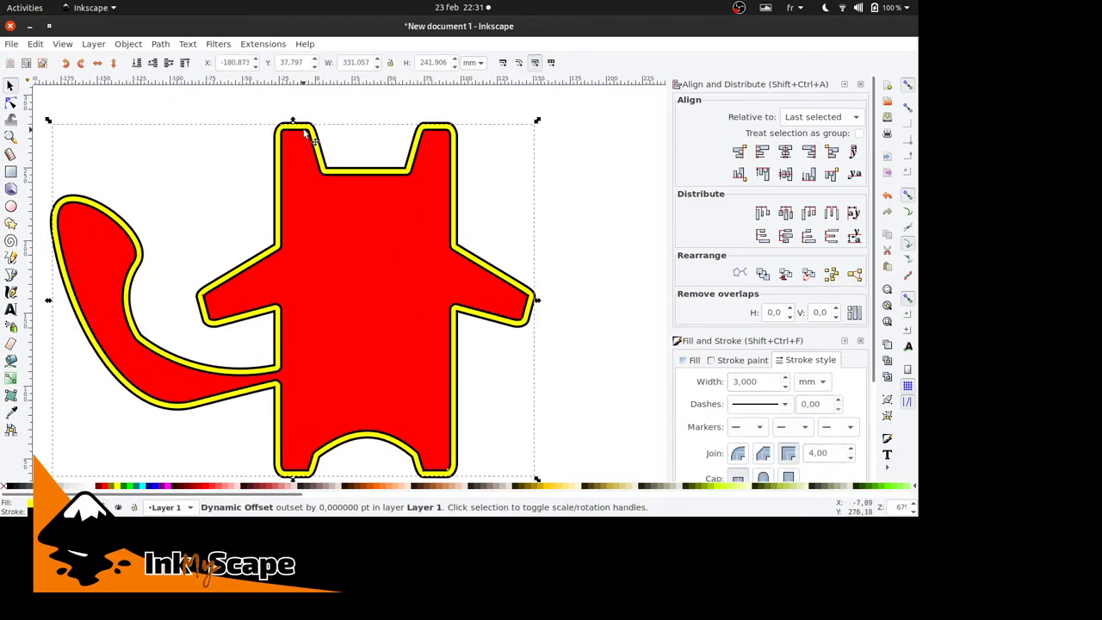
key(Home)
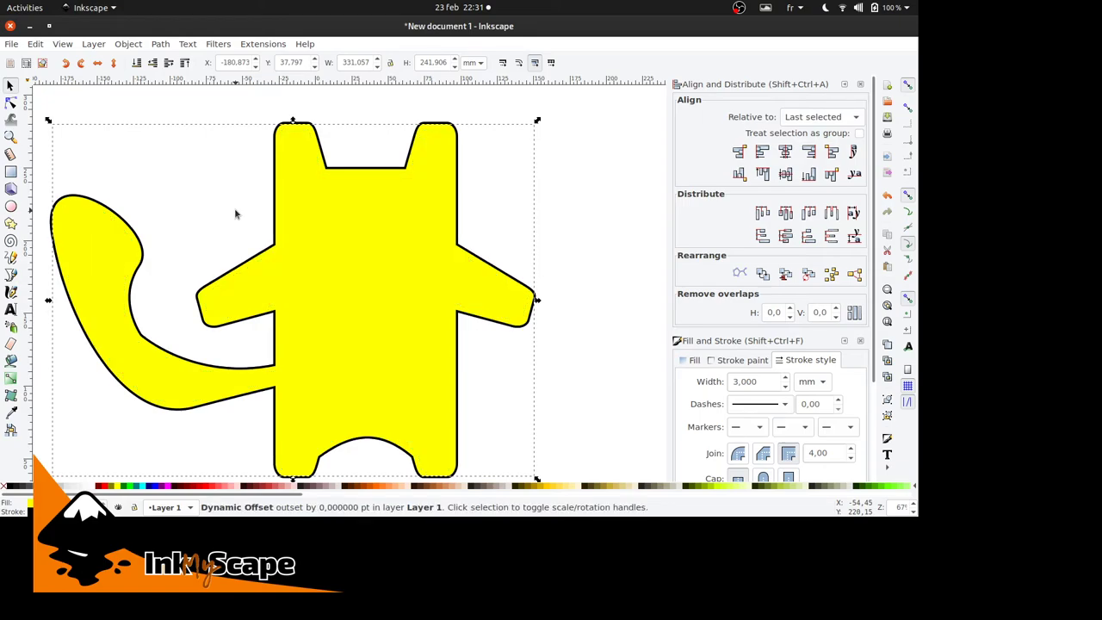
key(End)
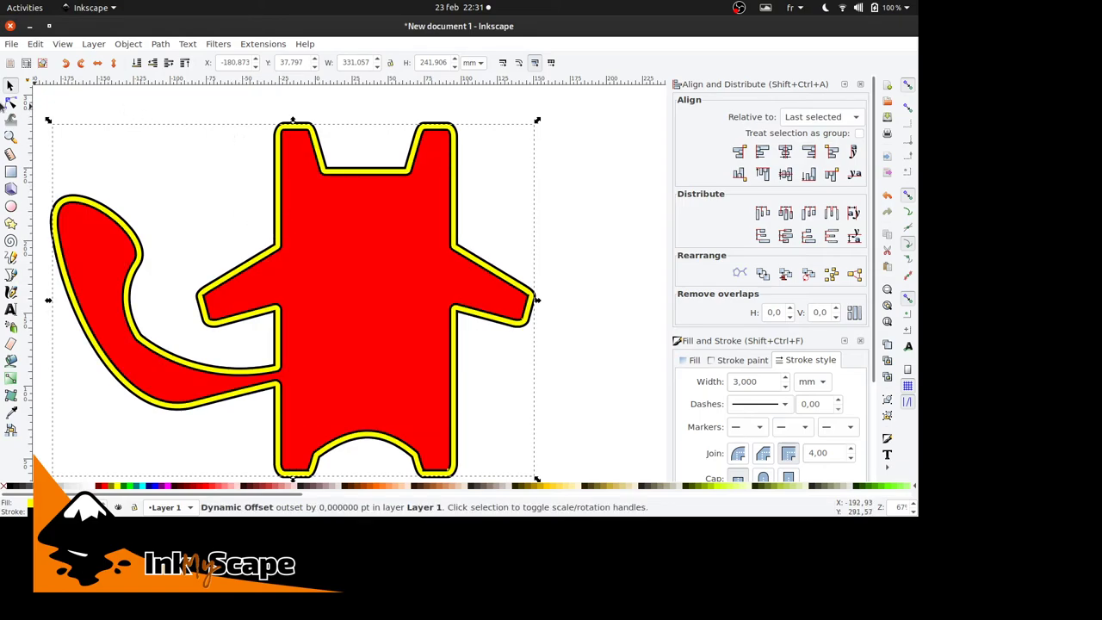
Step: Add a new dynamic offset around the figure, widen it outward, and zoom in on the ears
click(160, 44)
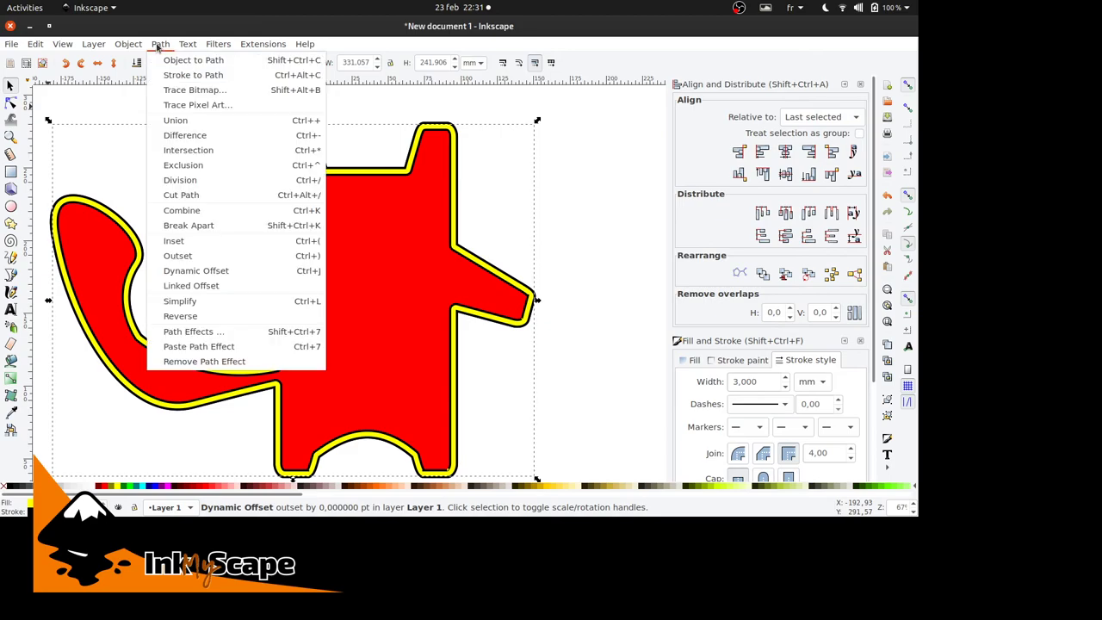
click(207, 274)
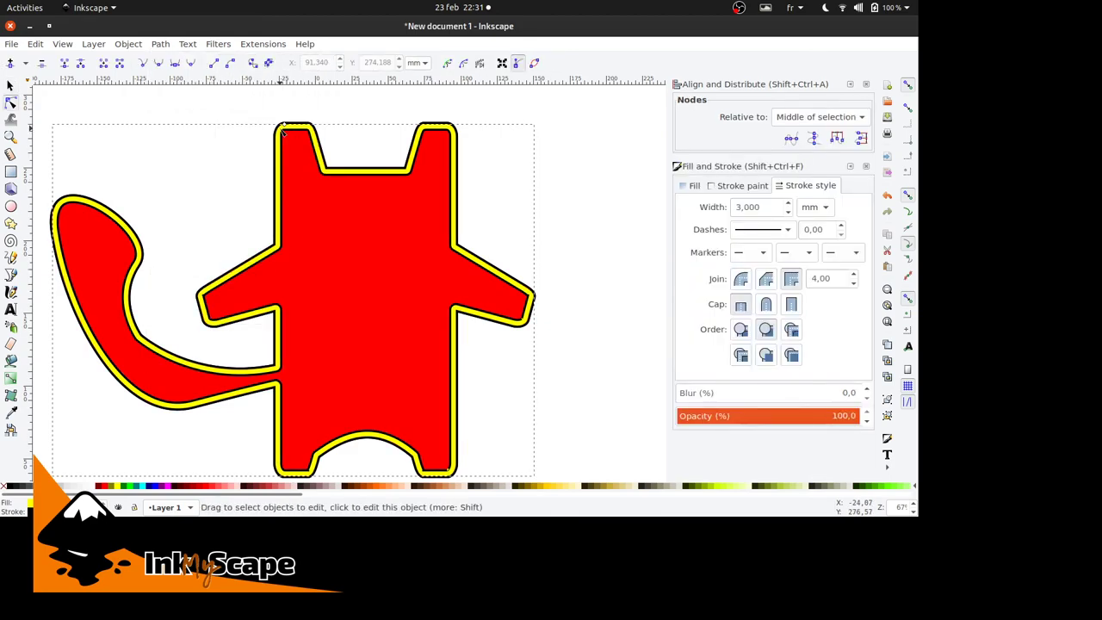
drag(282, 124, 270, 114)
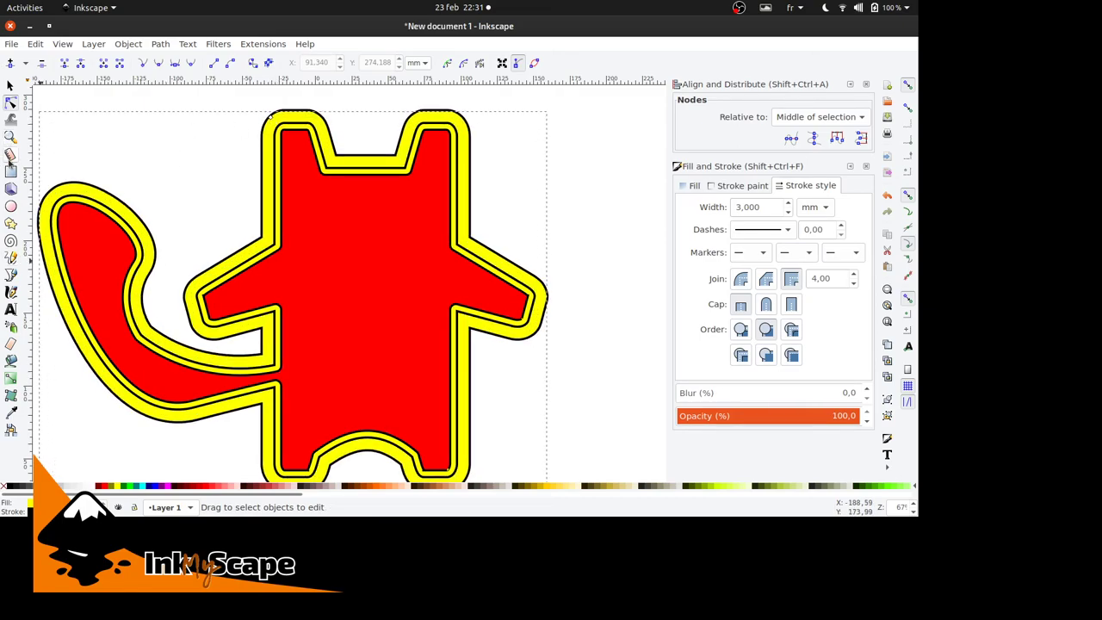
key(plus)
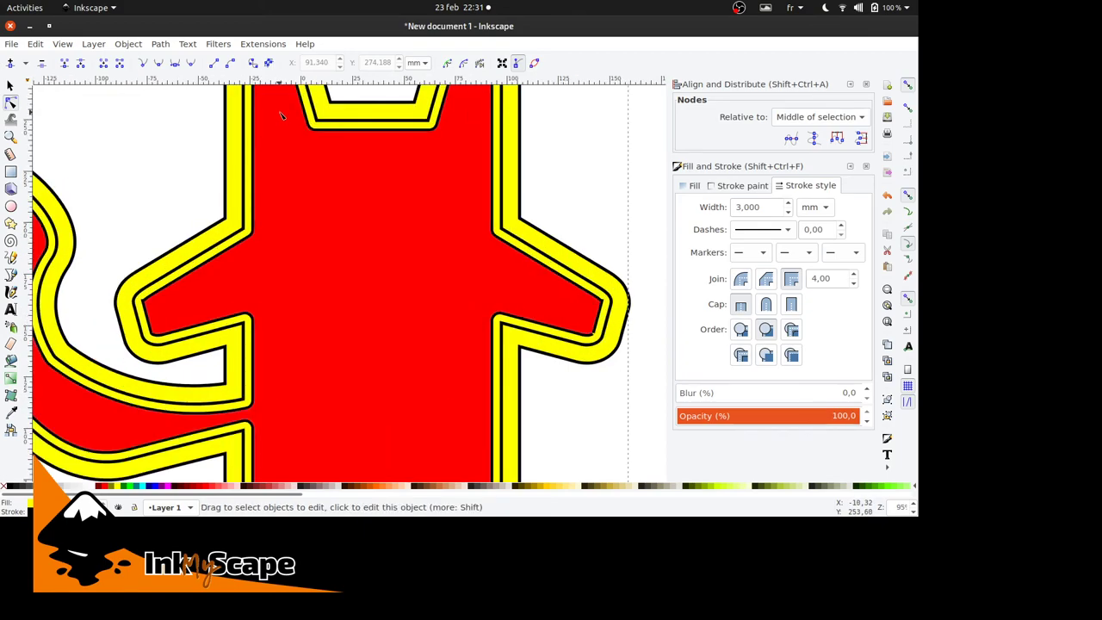
scroll(281, 114, up, 5)
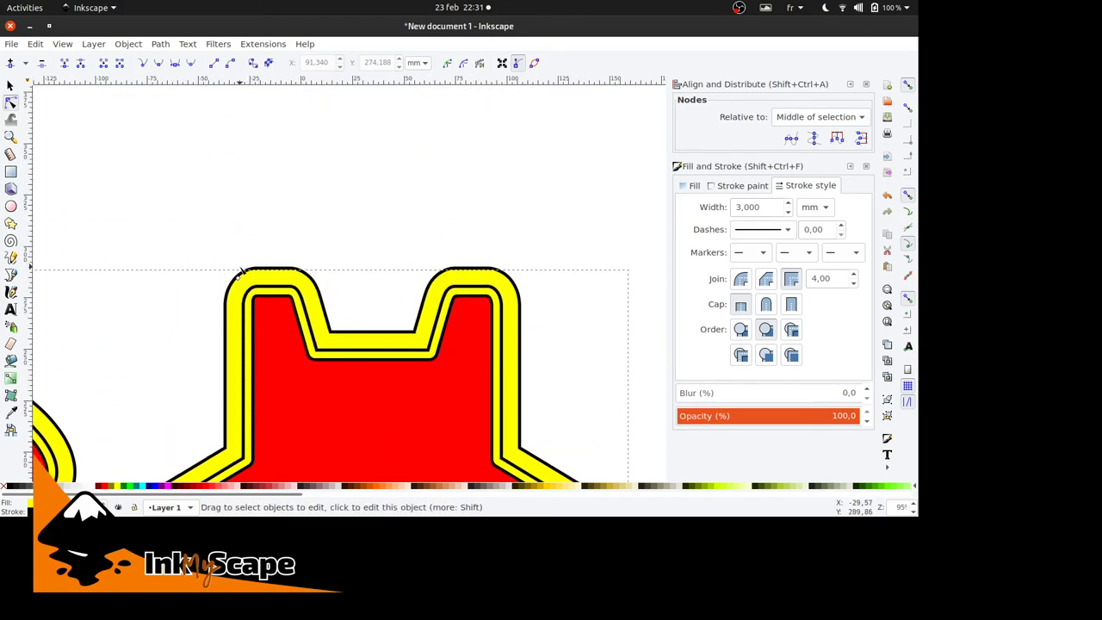
key(plus)
key(plus)
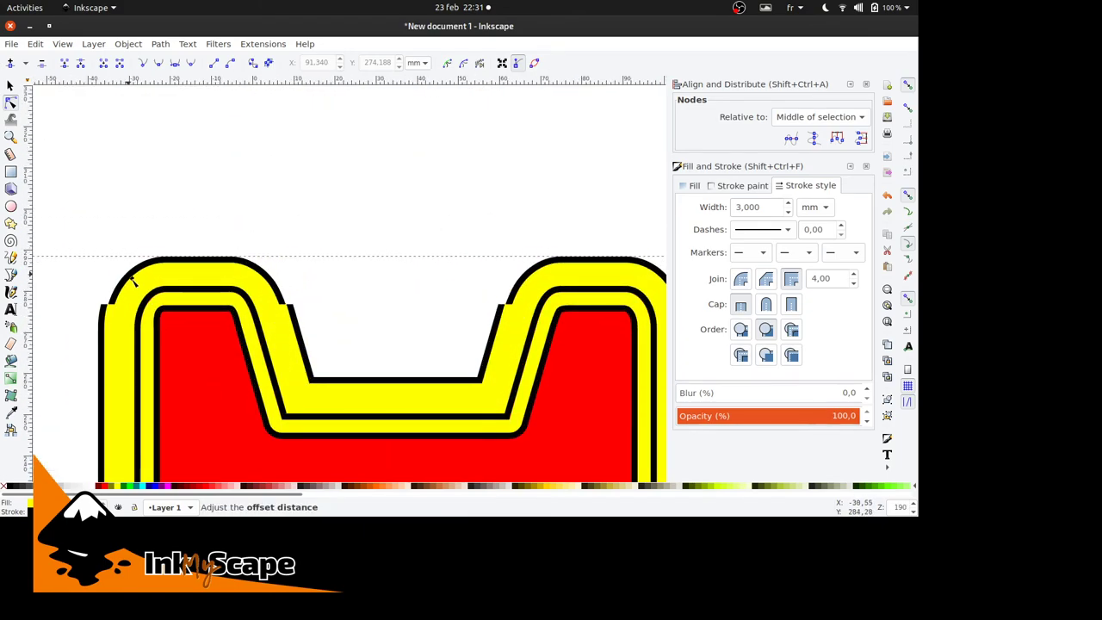
Step: Narrow the outer offset band slightly, fill it blue, and zoom out to the whole drawing
drag(131, 278, 136, 281)
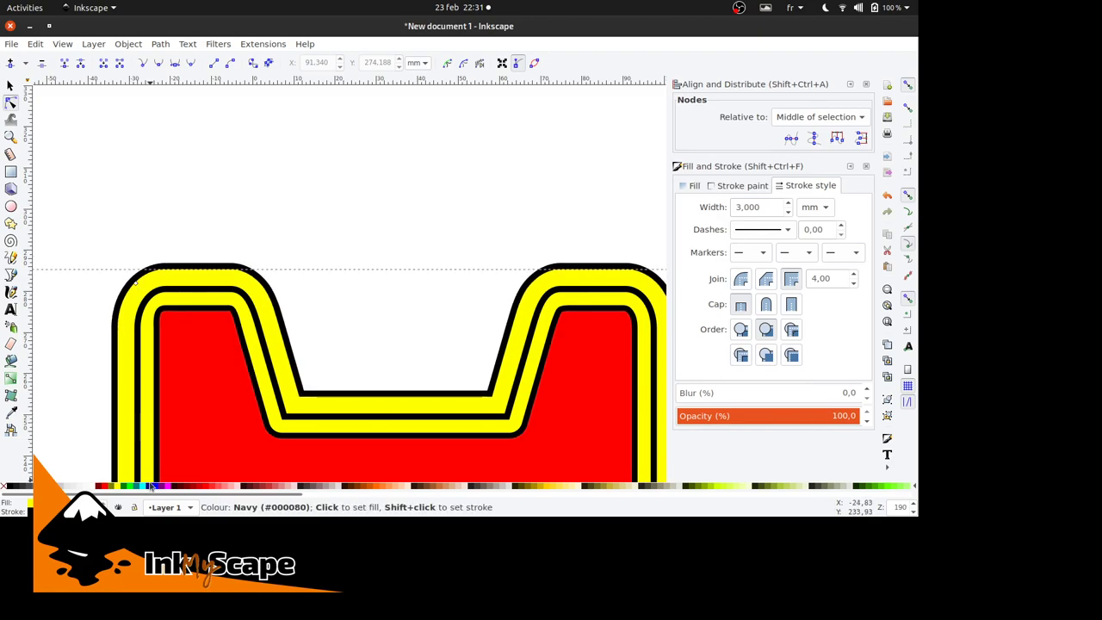
click(158, 487)
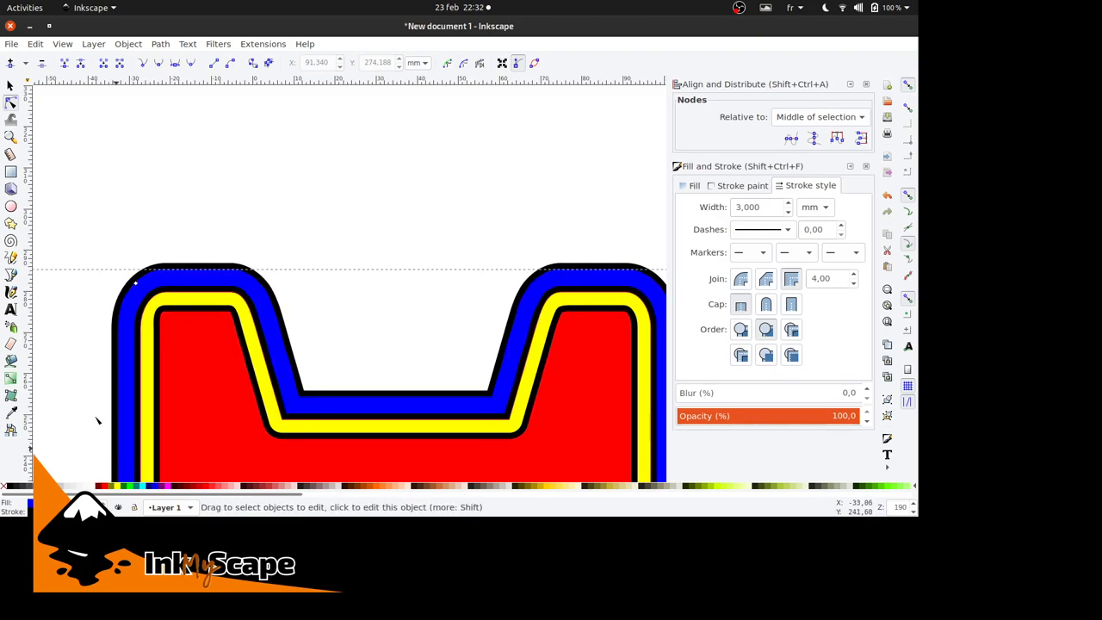
scroll(97, 420, down, 5)
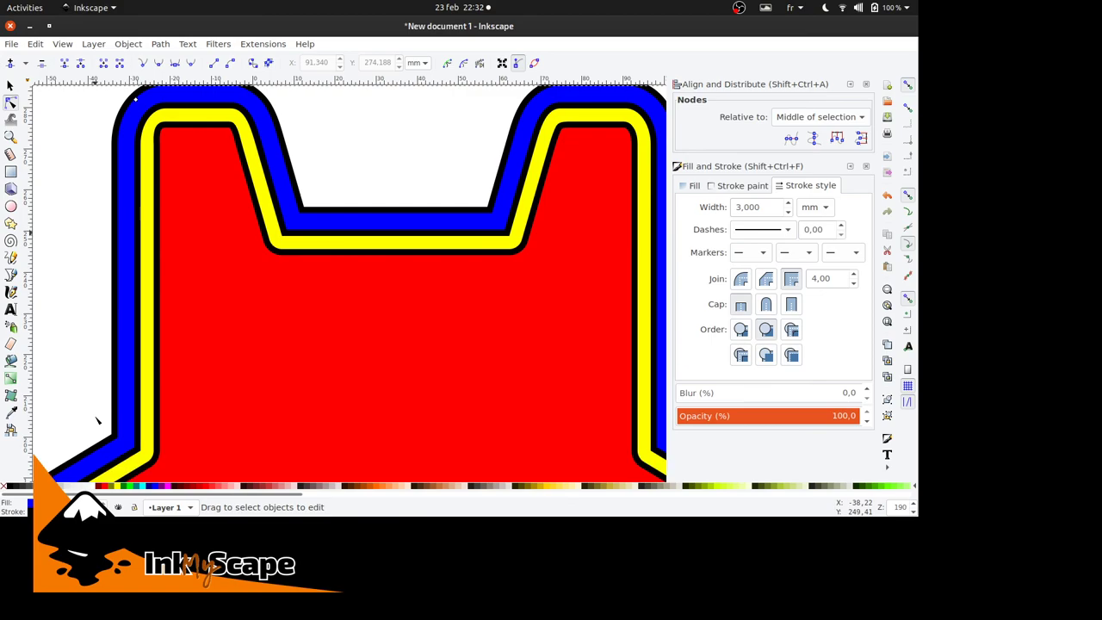
scroll(97, 420, down, 3)
scroll(101, 430, down, 1)
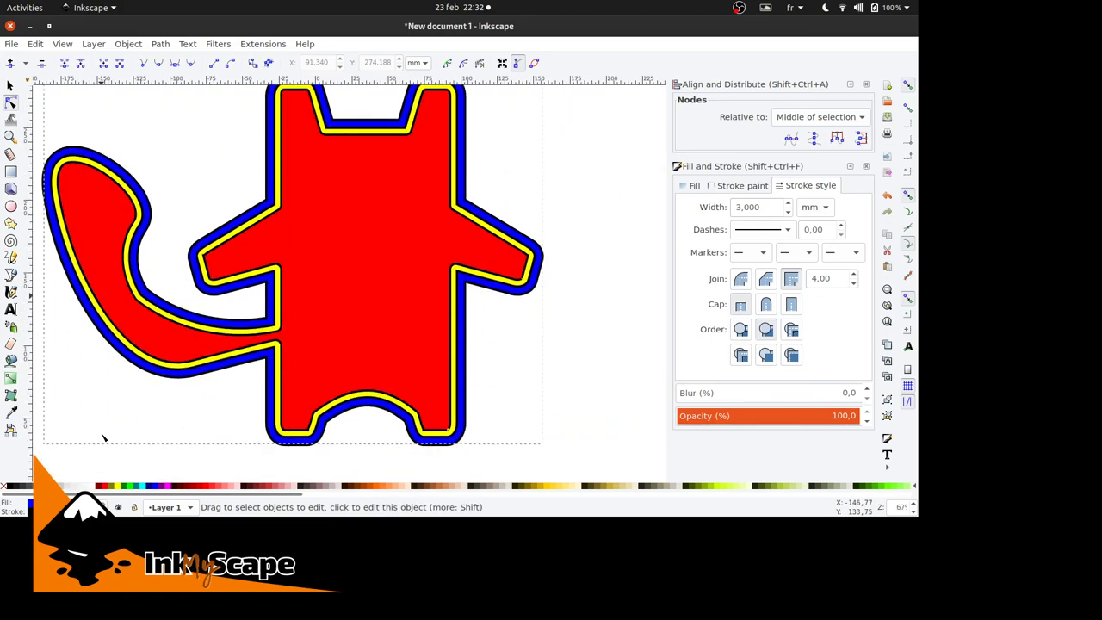
scroll(103, 438, left, 3)
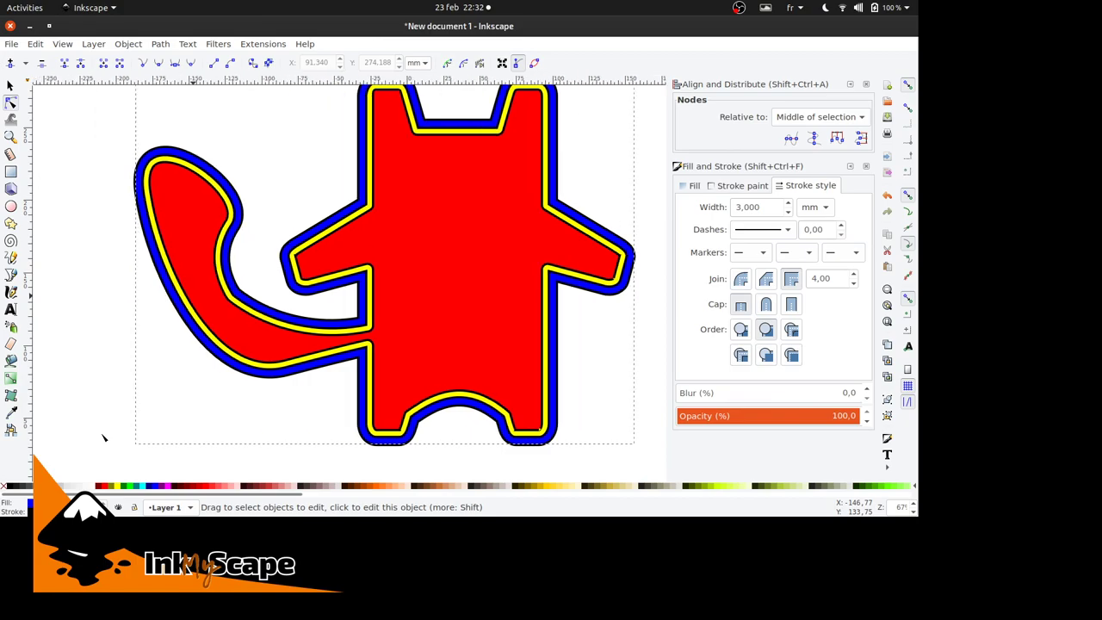